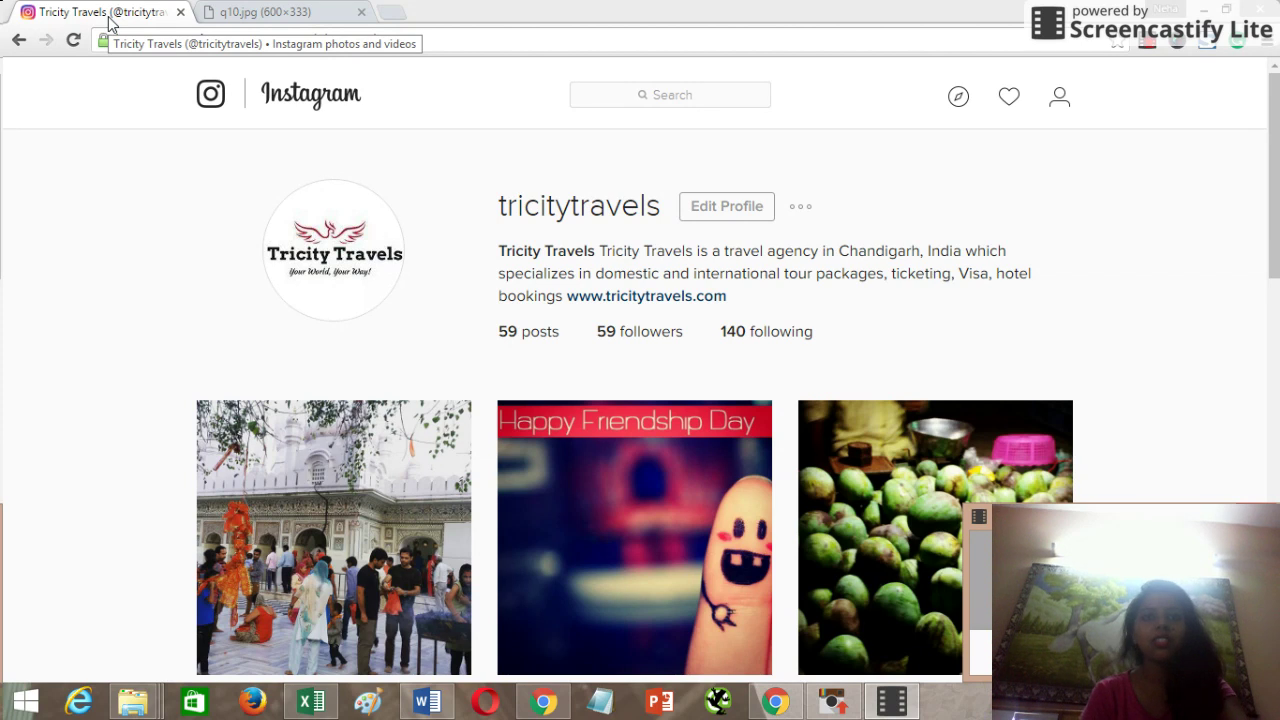
Step: Search Google for gramblr, open gramblr.com, then return to the q10.jpg quote image tab
click(390, 12)
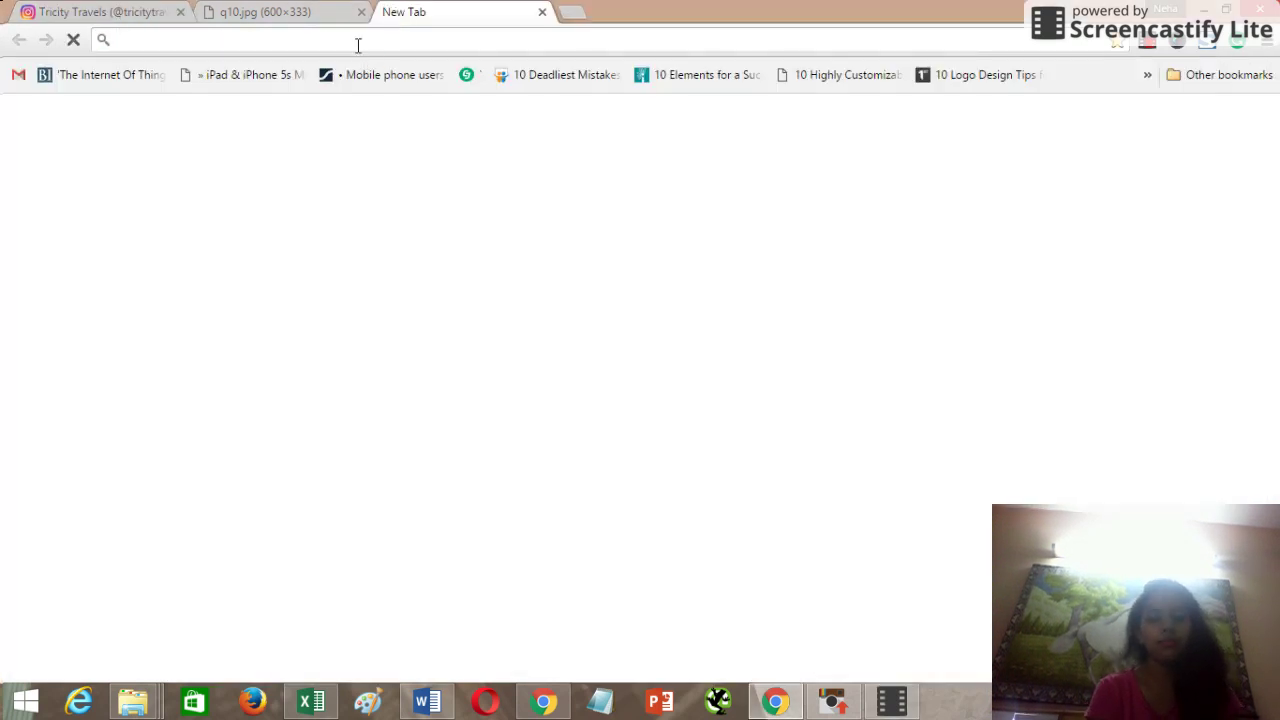
text(grambl)
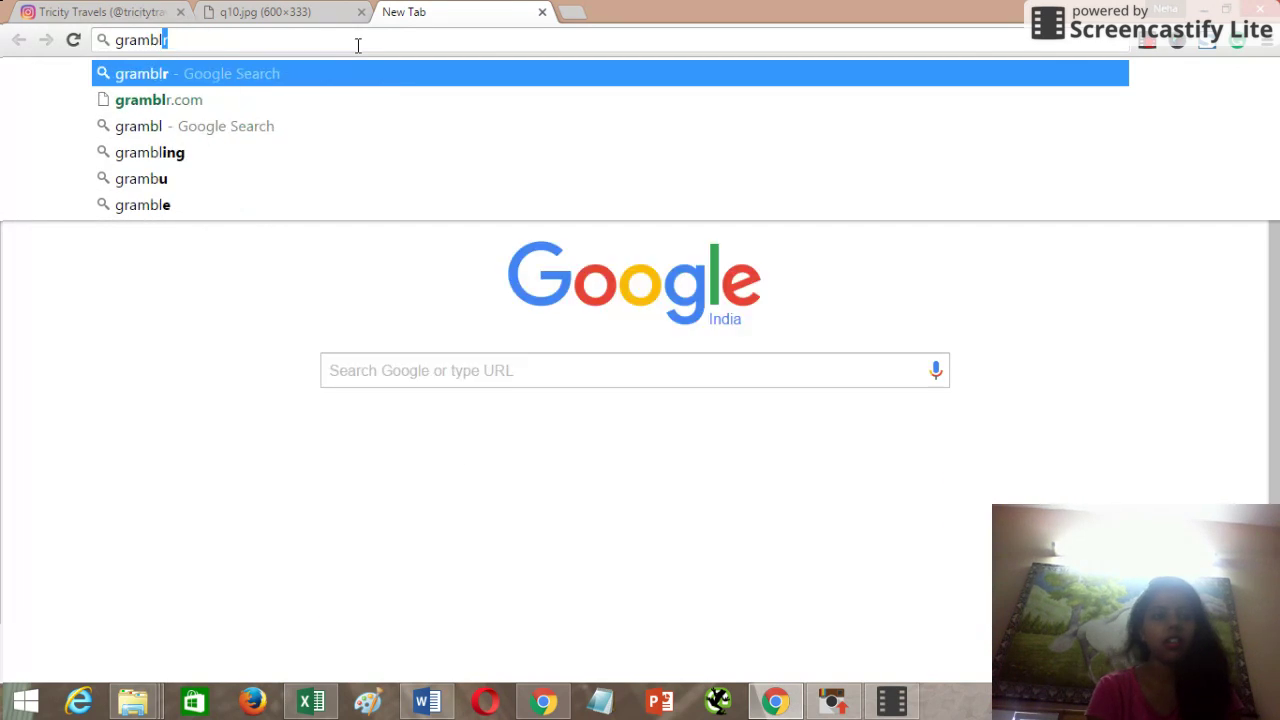
key(Return)
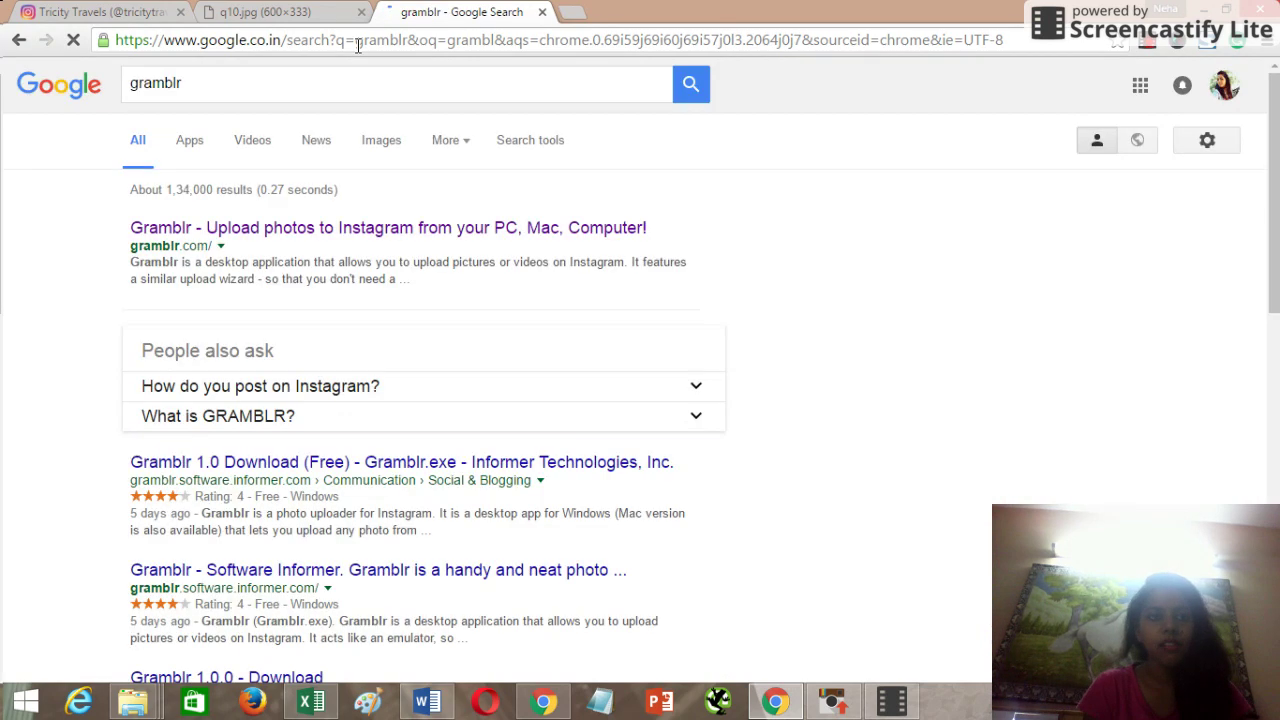
click(376, 236)
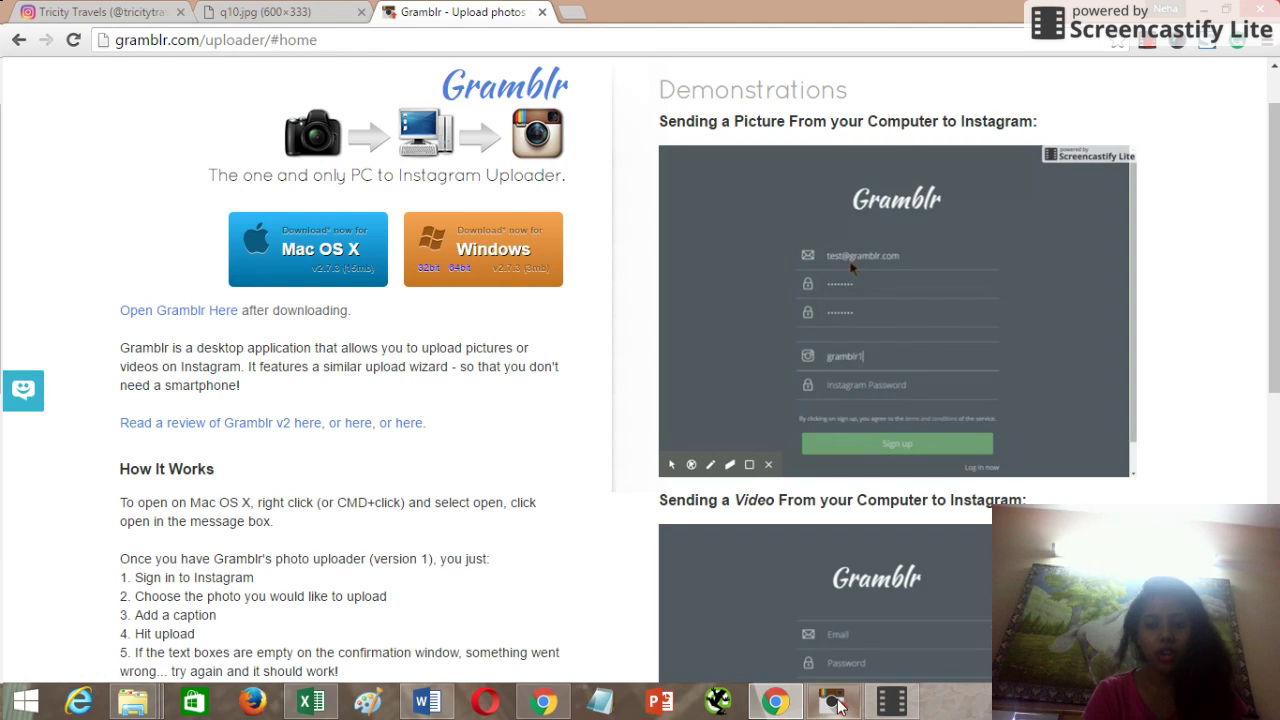
click(262, 12)
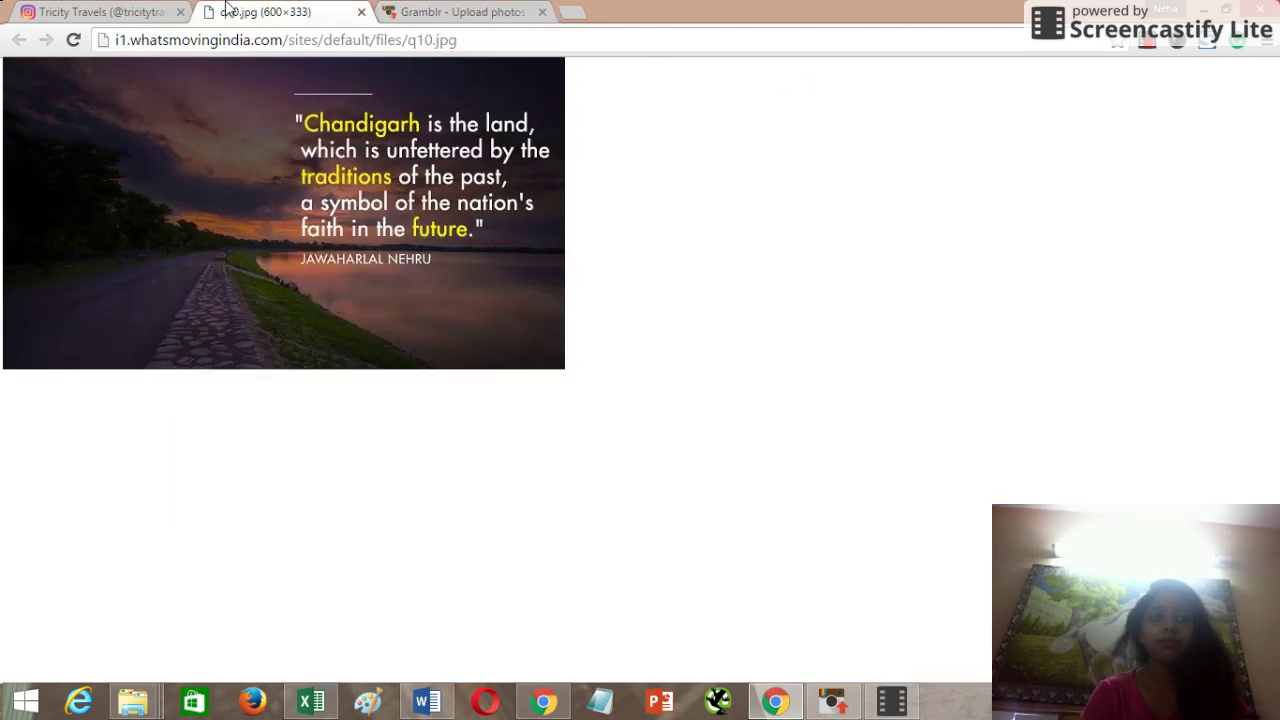
Step: Return to the tricitytravels Instagram tab and bring up the Gramblr desktop app
click(100, 12)
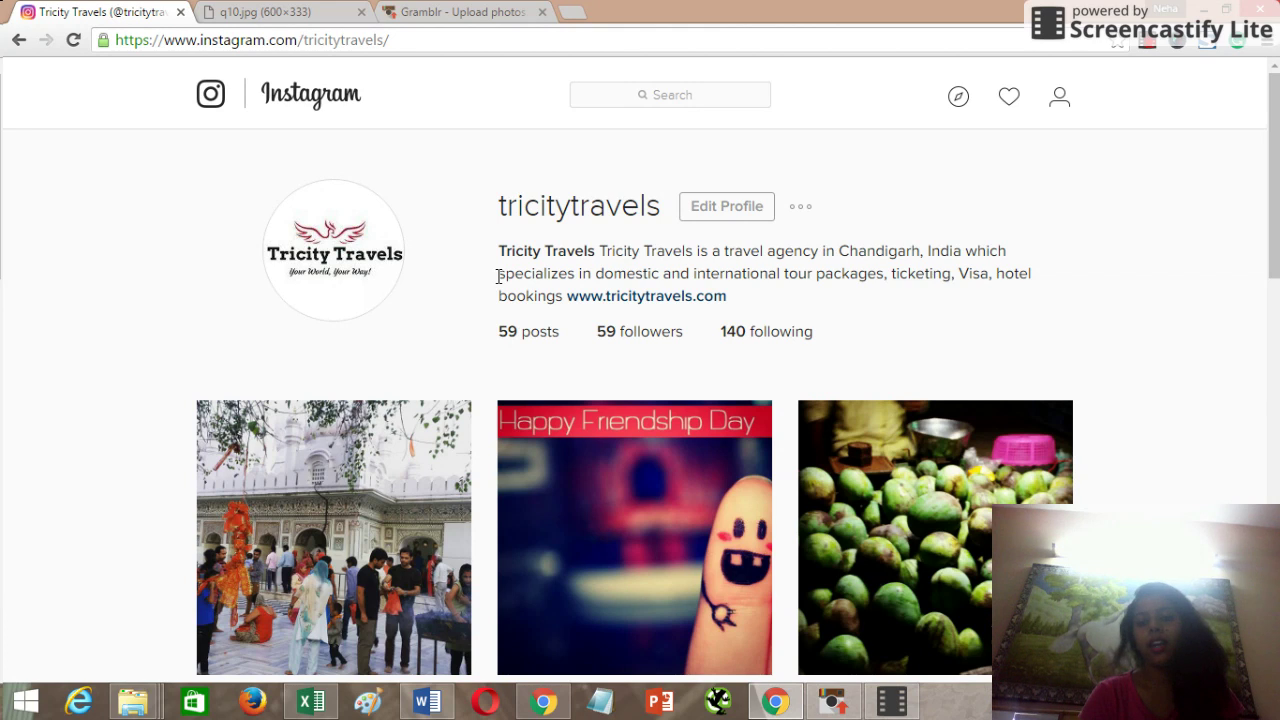
click(835, 703)
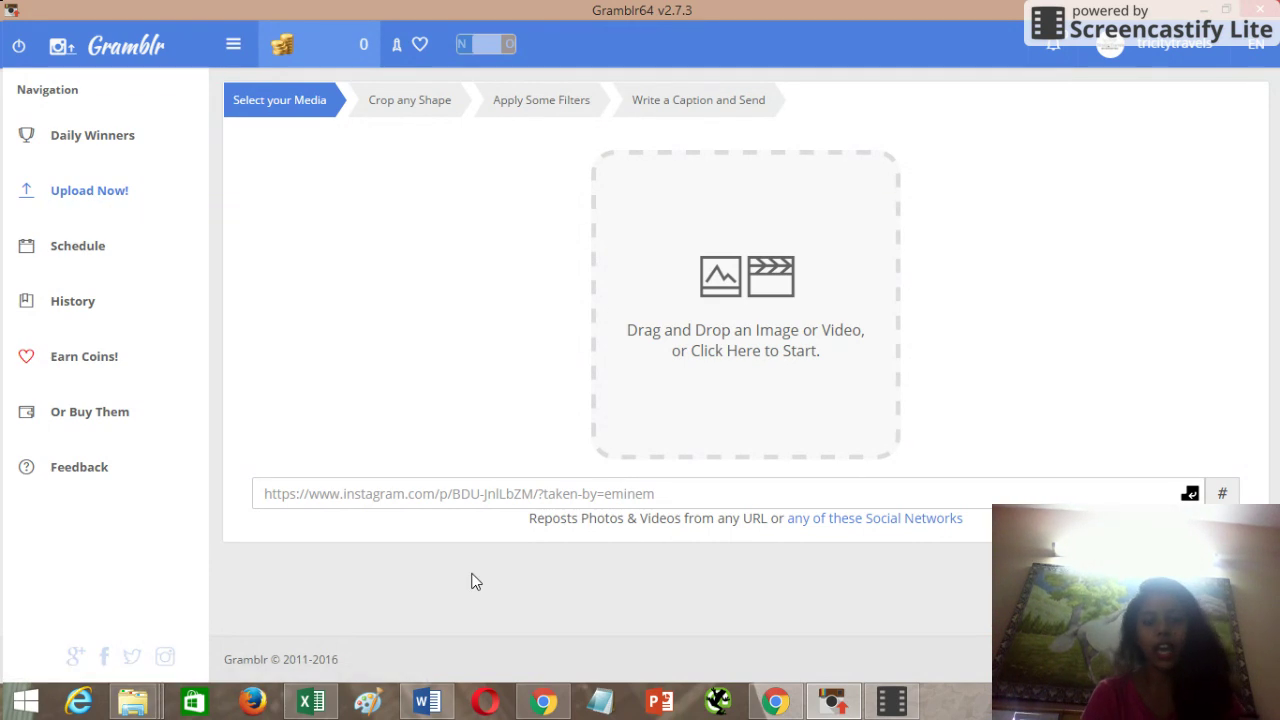
key(alt+Tab)
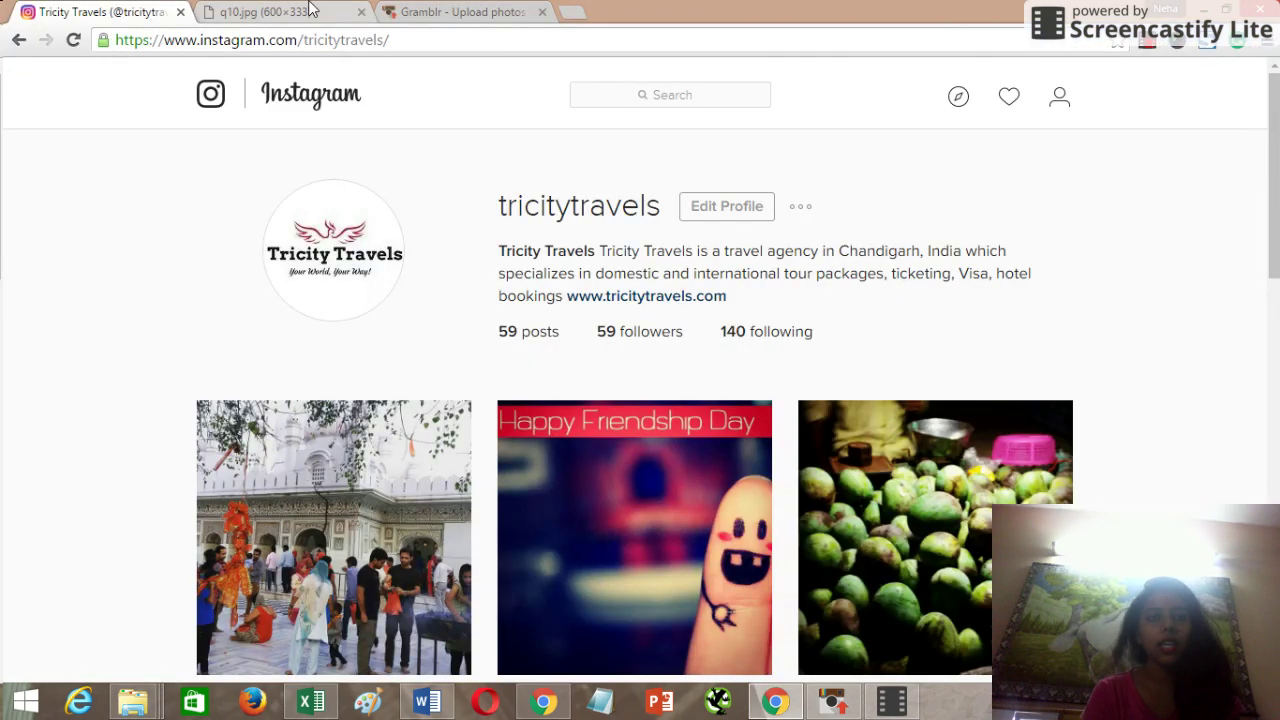
key(ctrl+Tab)
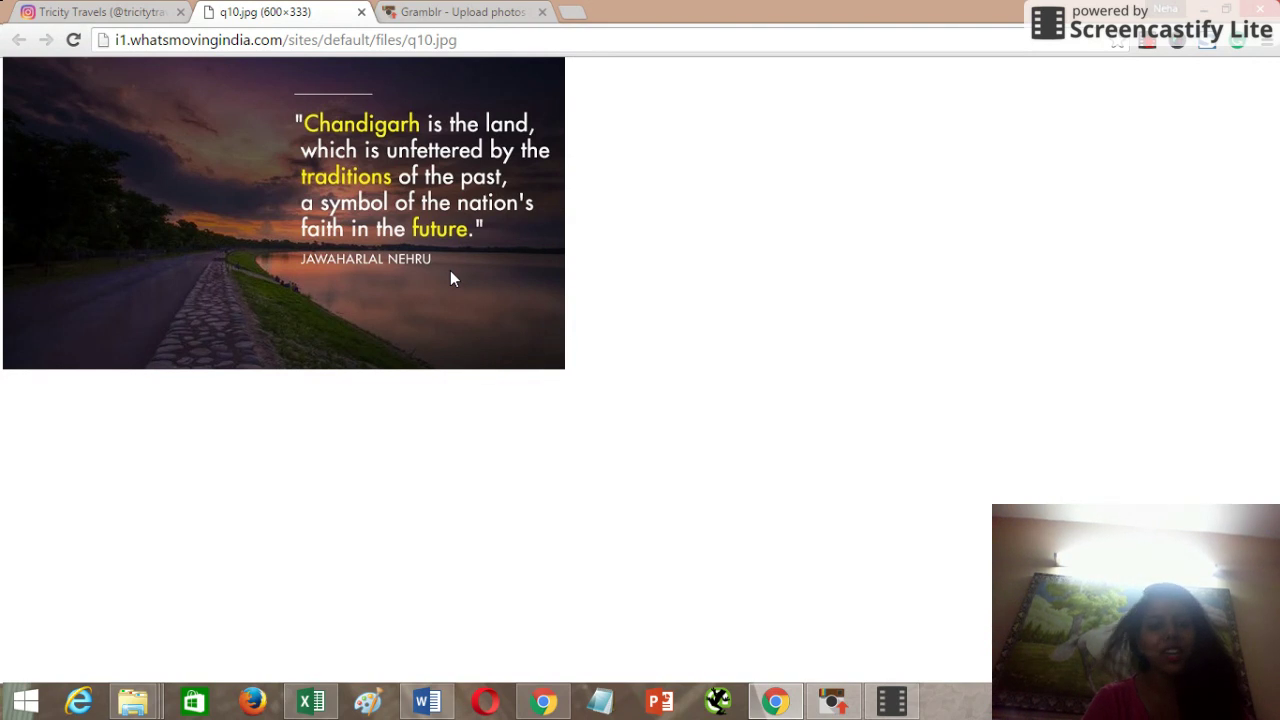
mouse_move(876, 700)
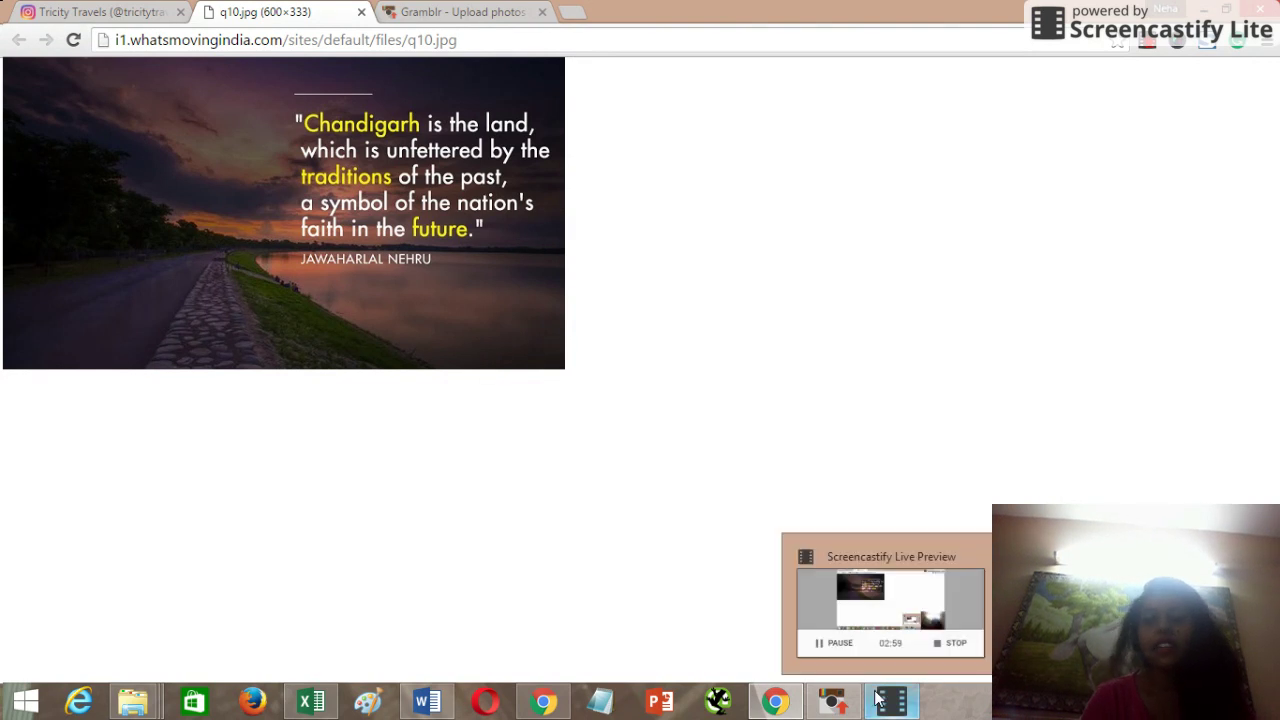
click(833, 700)
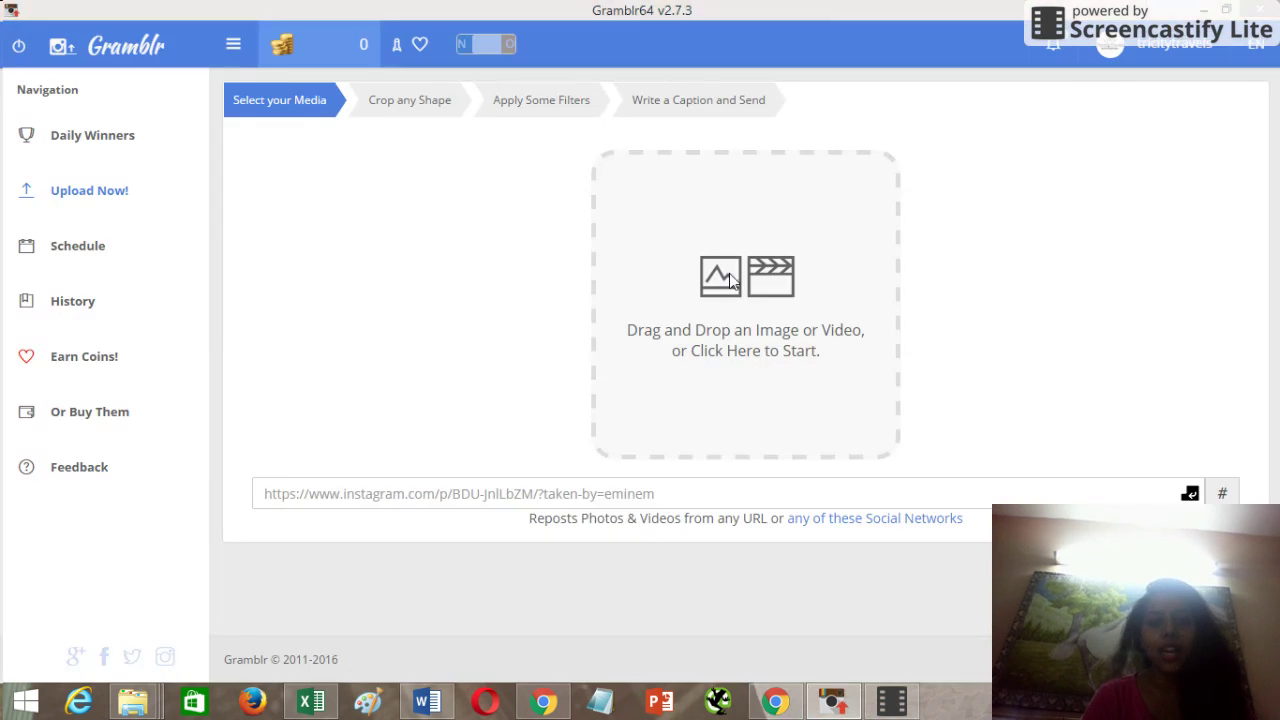
Step: Choose insta_chandigarh.jpg from the Pictures folder and load it into Gramblr
click(730, 282)
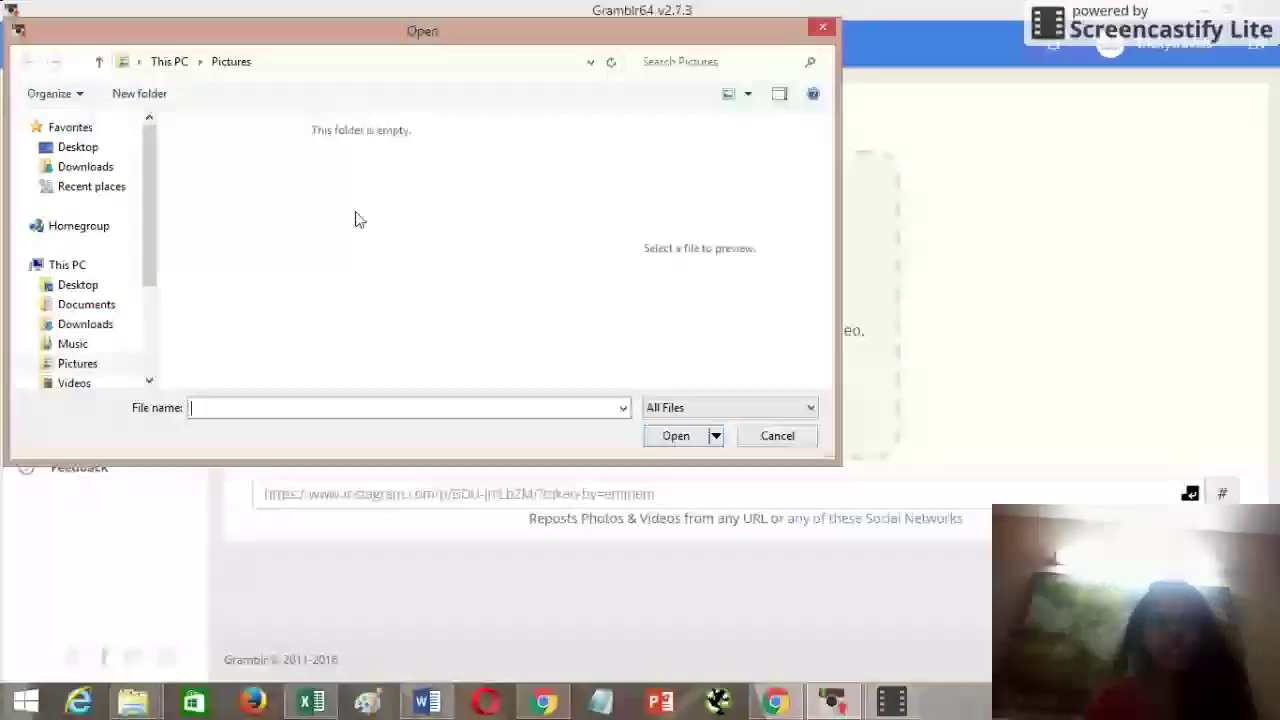
click(76, 363)
click(268, 411)
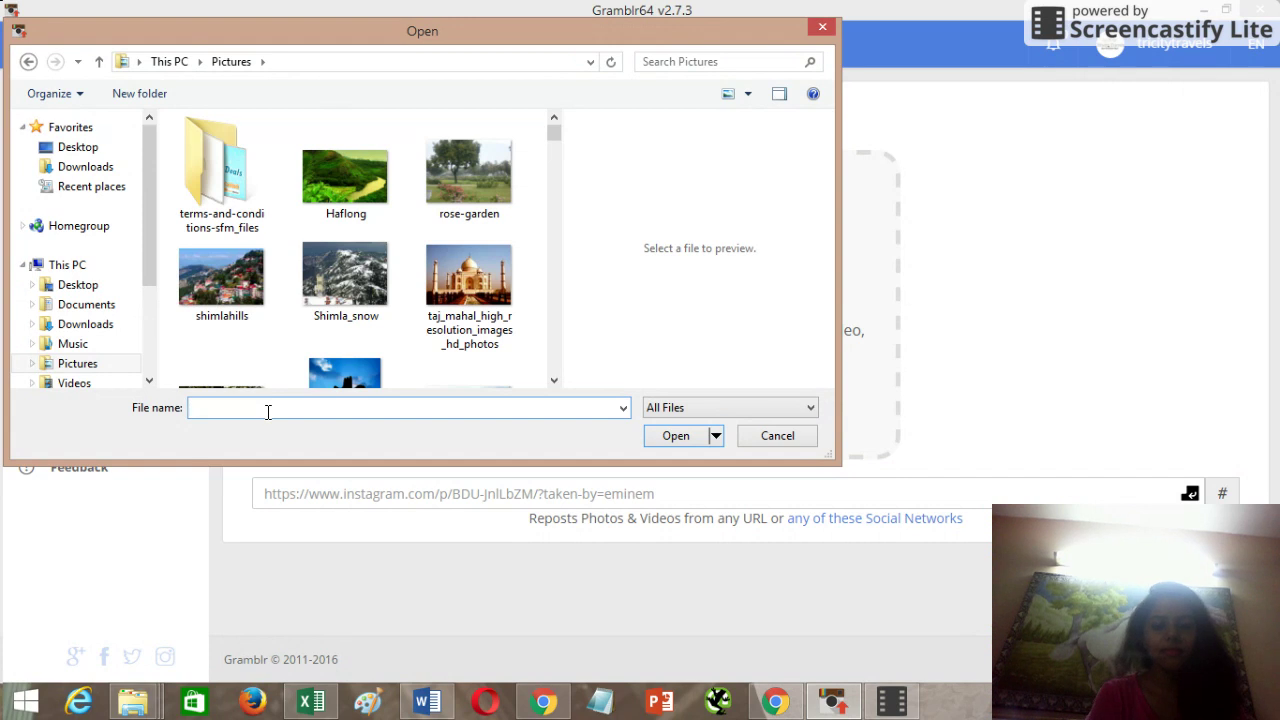
text(insta)
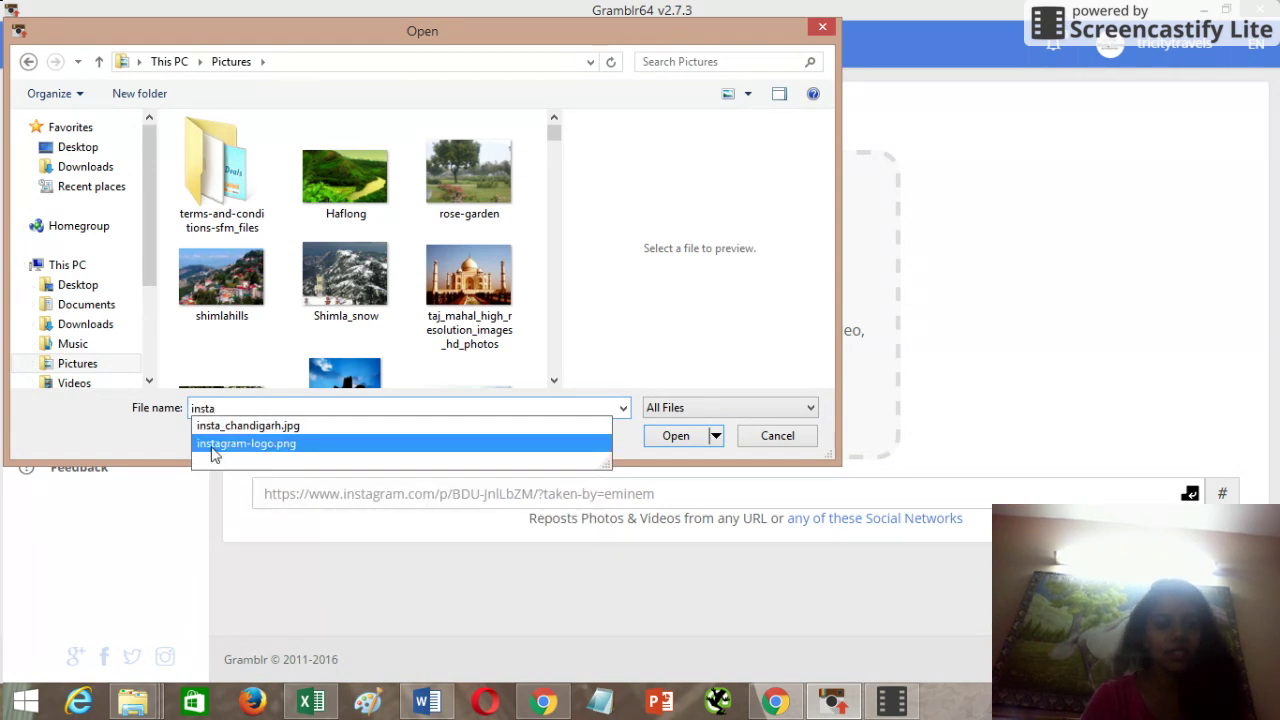
click(530, 427)
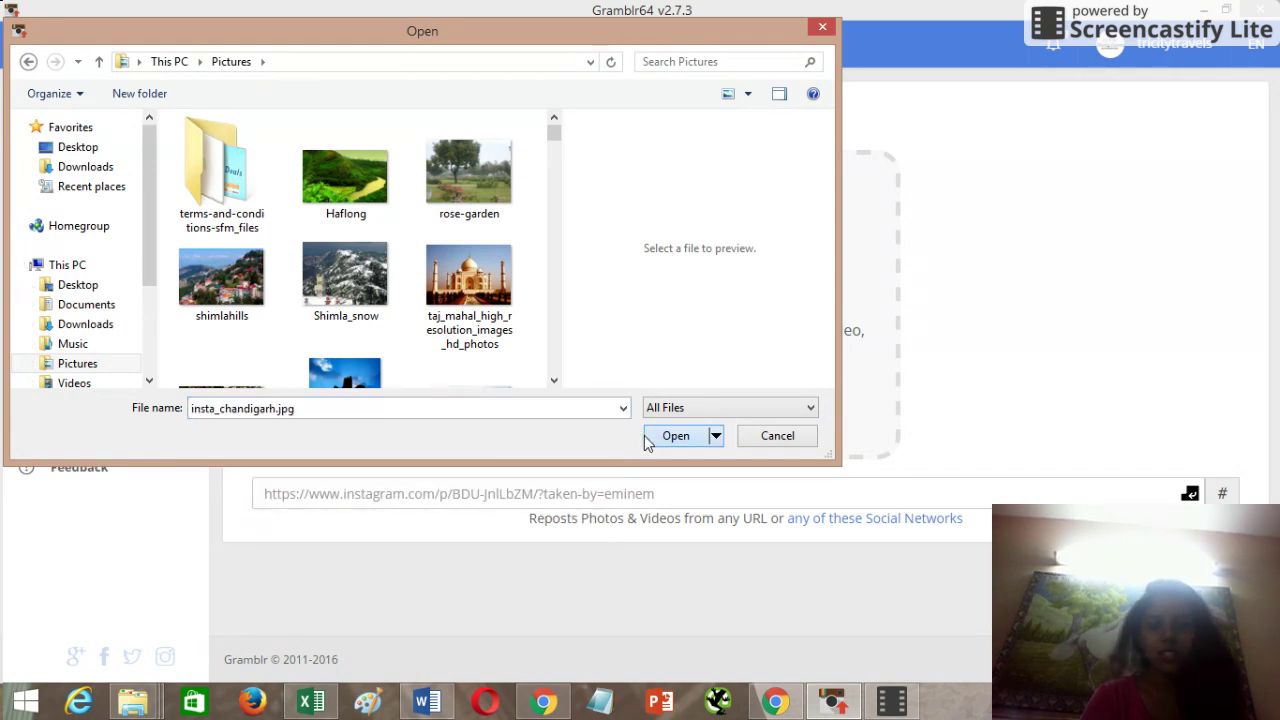
click(670, 437)
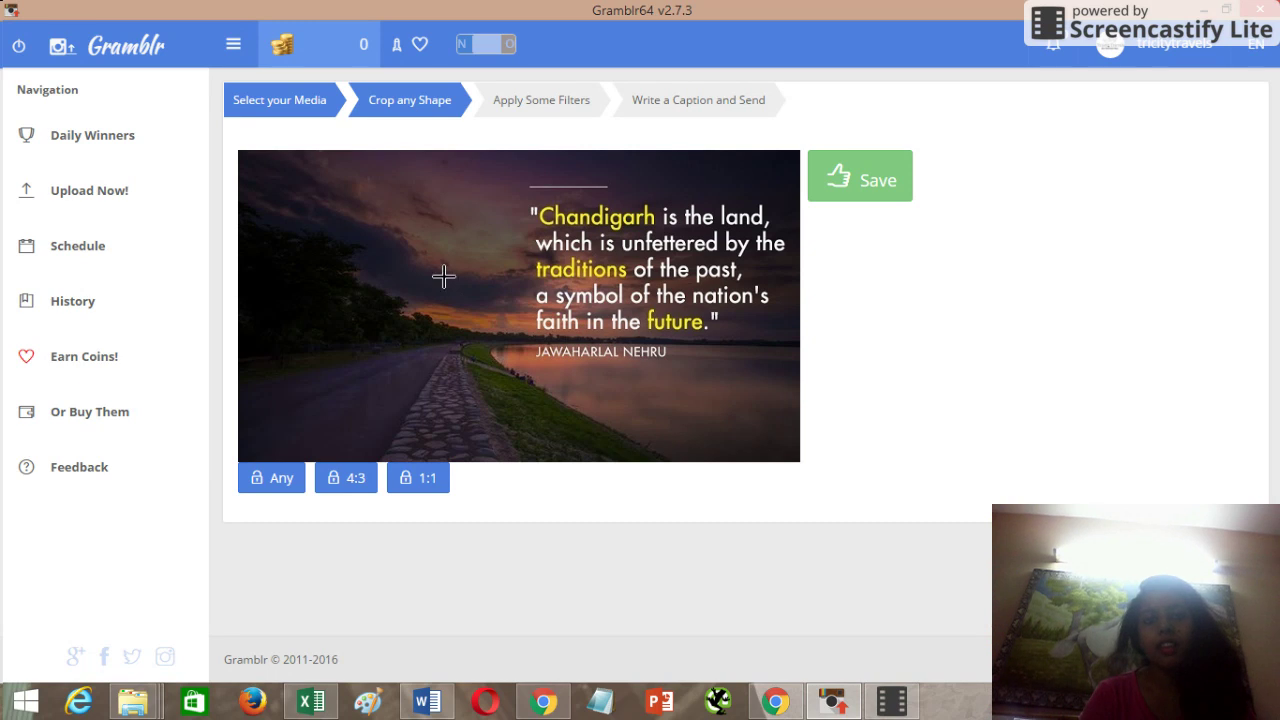
Step: Drag the crop box over the whole quote image and save the crop
drag(328, 185, 416, 250)
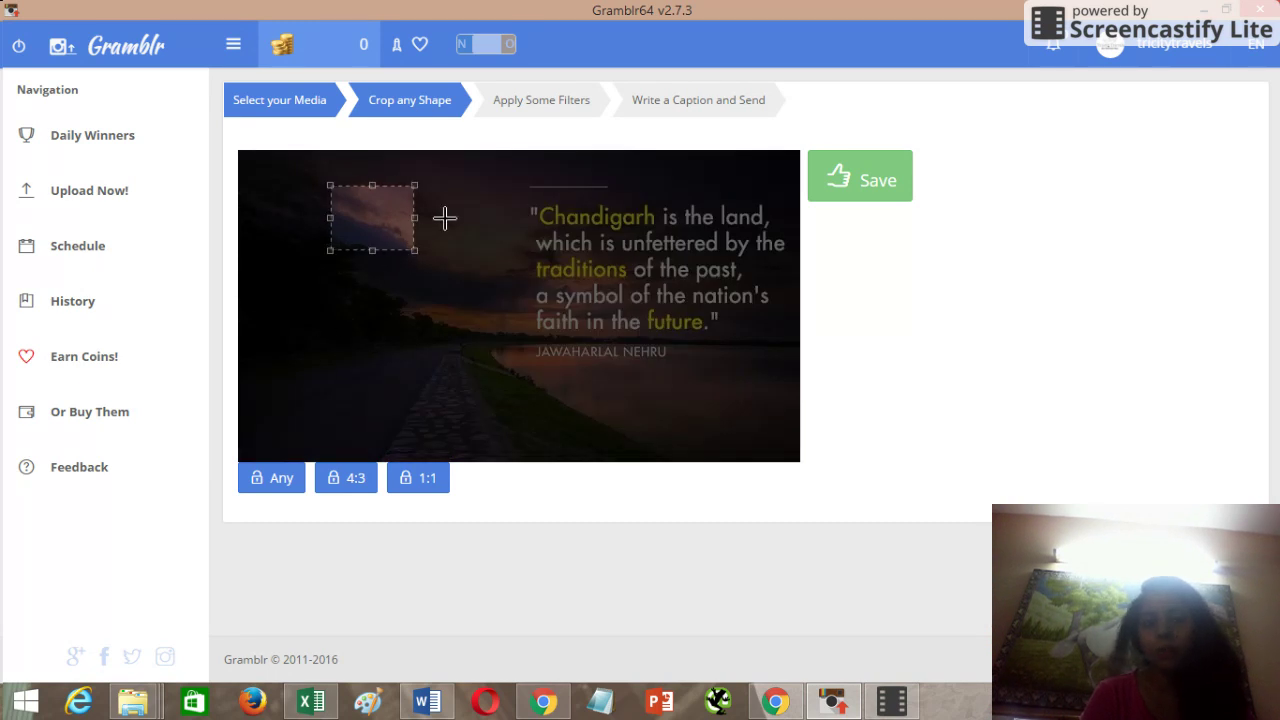
drag(386, 235, 814, 497)
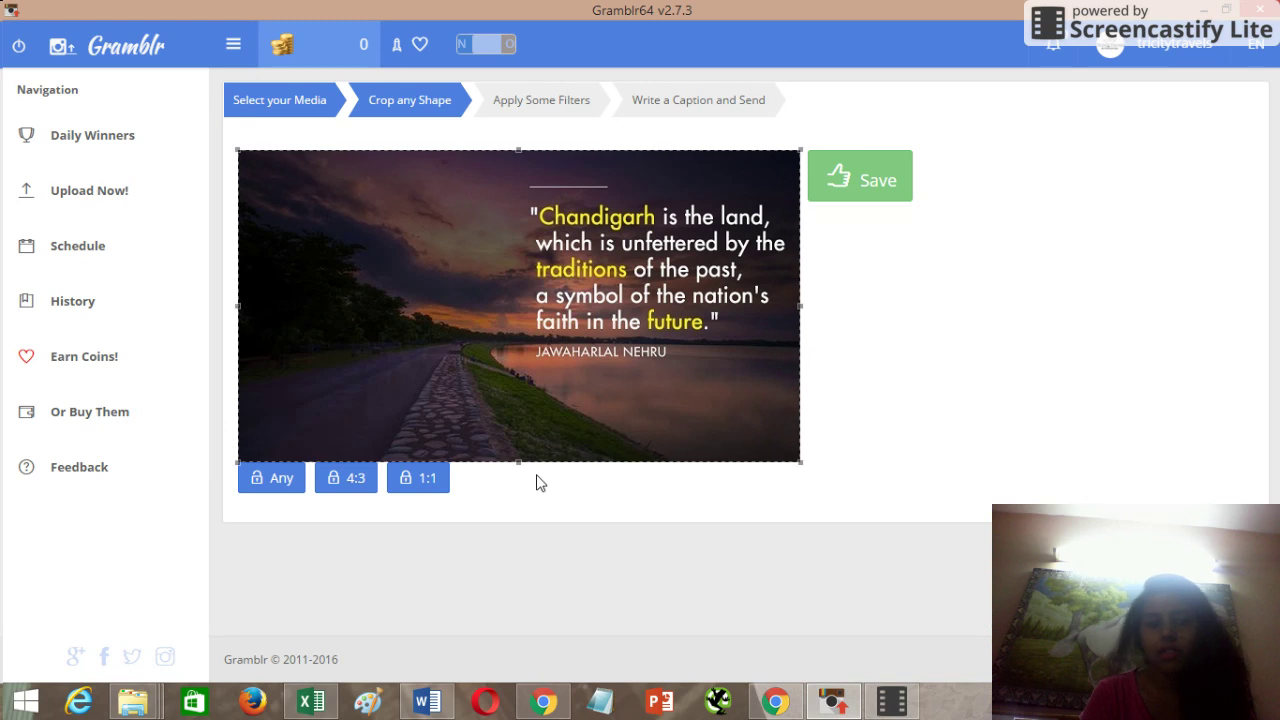
click(905, 208)
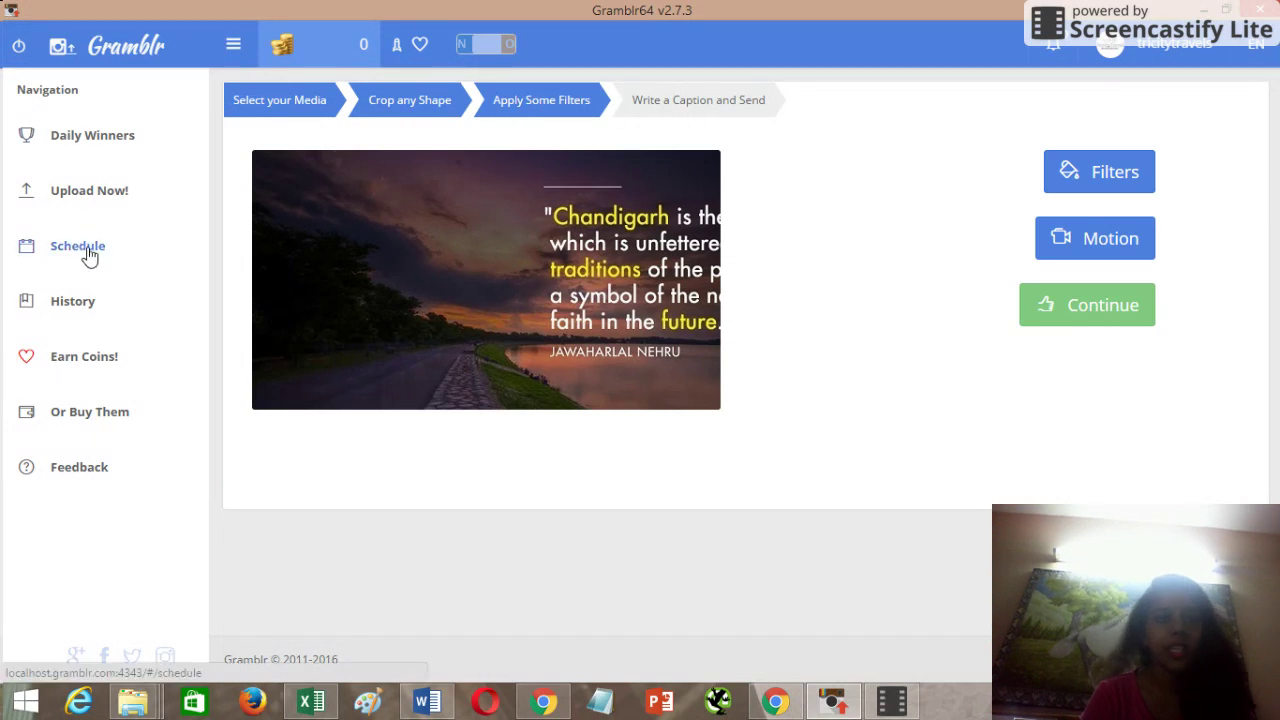
Step: Reload insta_chandigarh.jpg, save it at full frame, and open the Filters editor
click(86, 193)
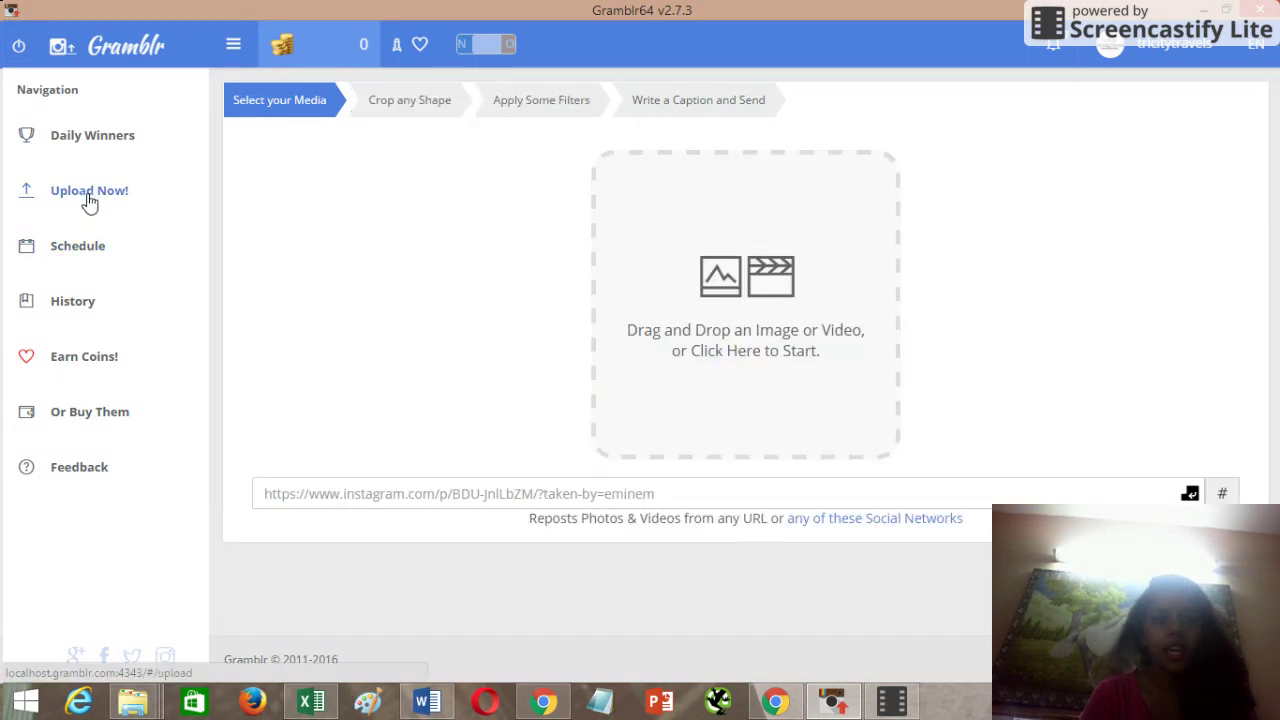
click(717, 283)
text(inst)
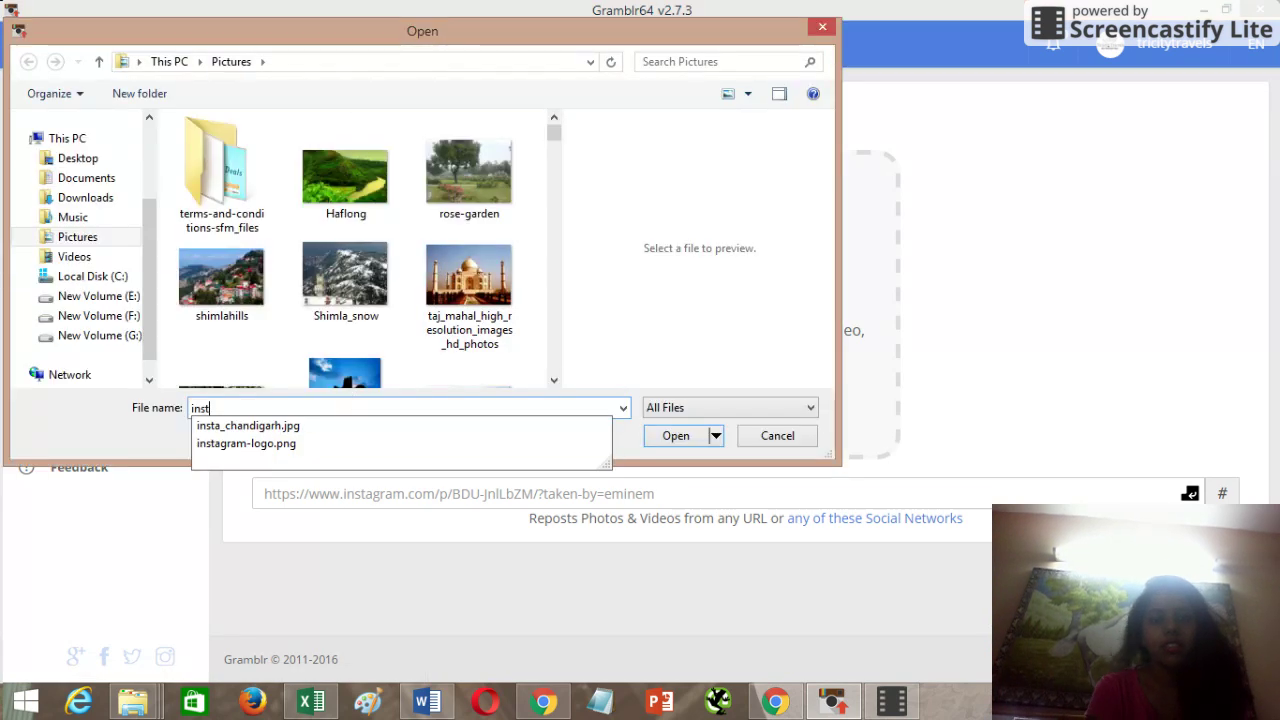
key(Return)
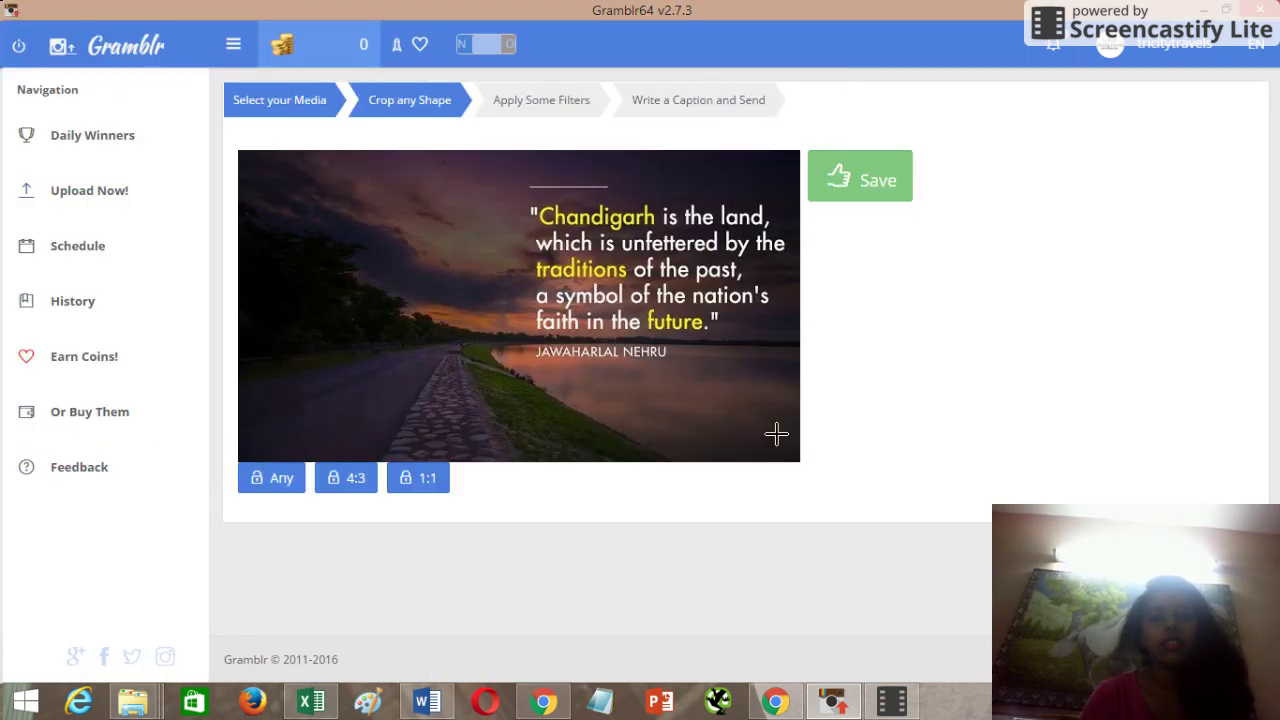
click(875, 190)
click(1110, 172)
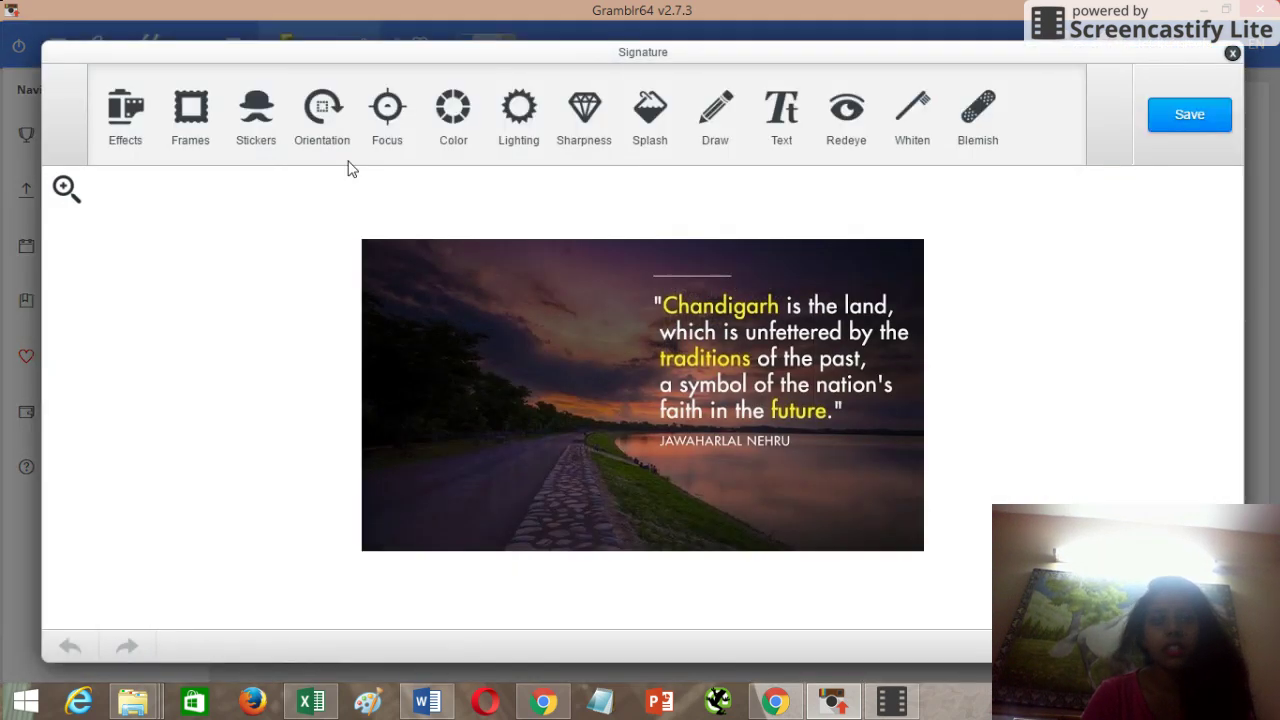
Step: Preview the Signature filters from Haas through Metropolis to Cruz on the photo
click(118, 108)
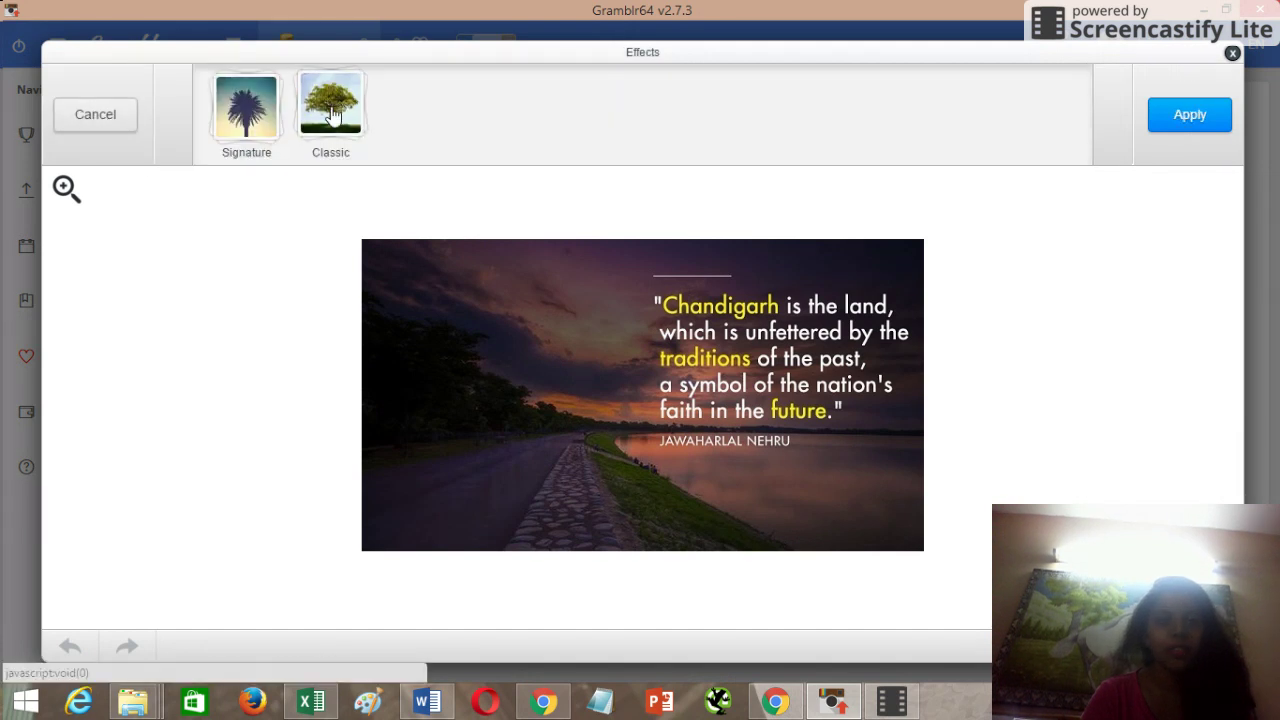
click(252, 104)
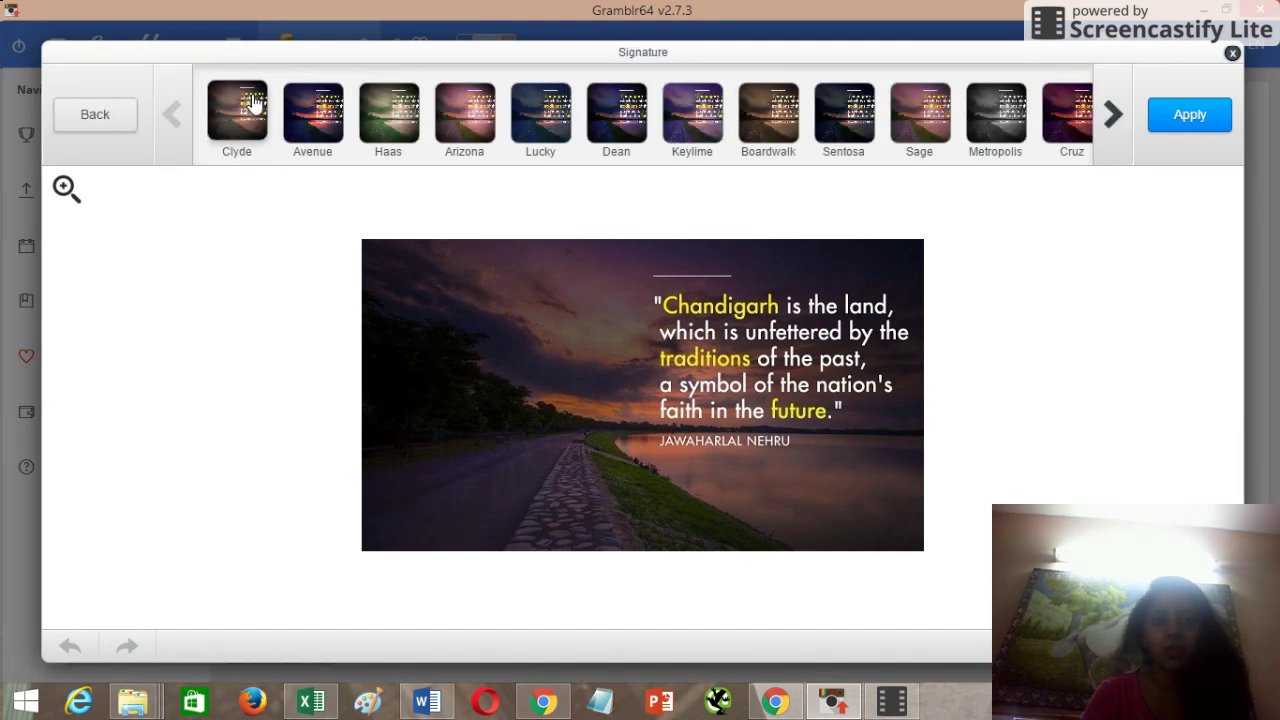
click(400, 115)
click(476, 124)
click(540, 118)
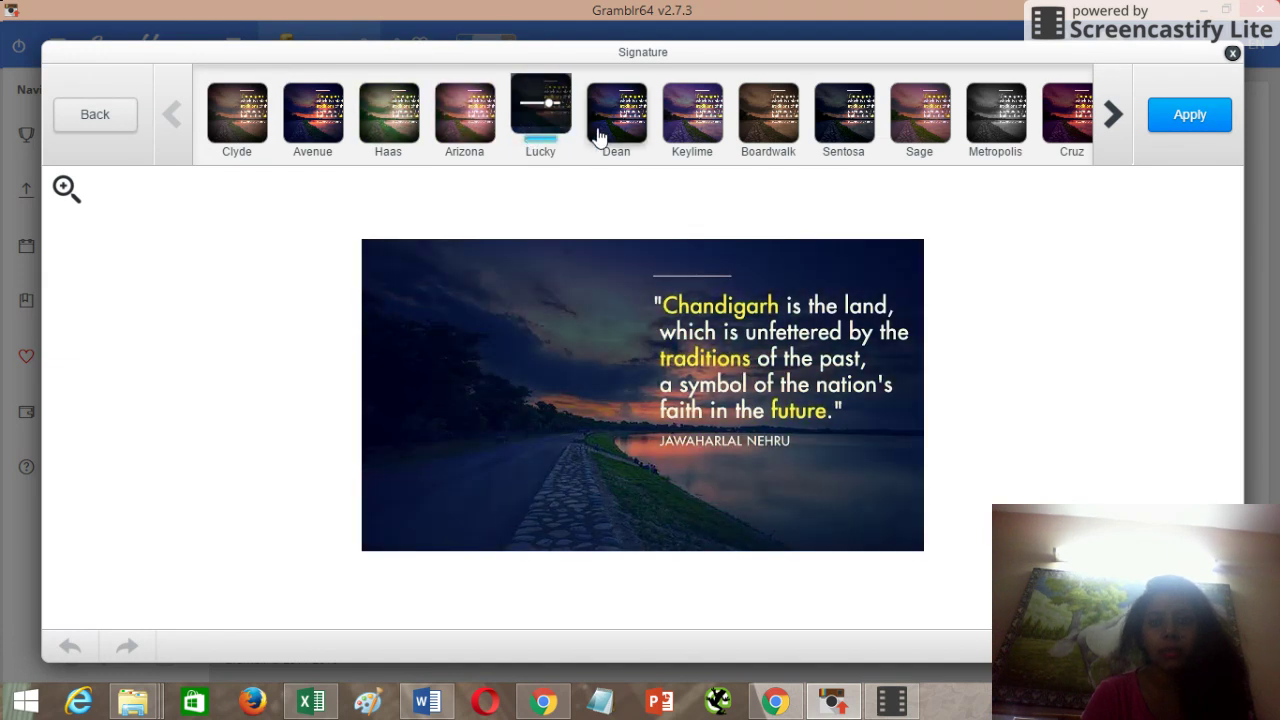
click(616, 118)
click(692, 122)
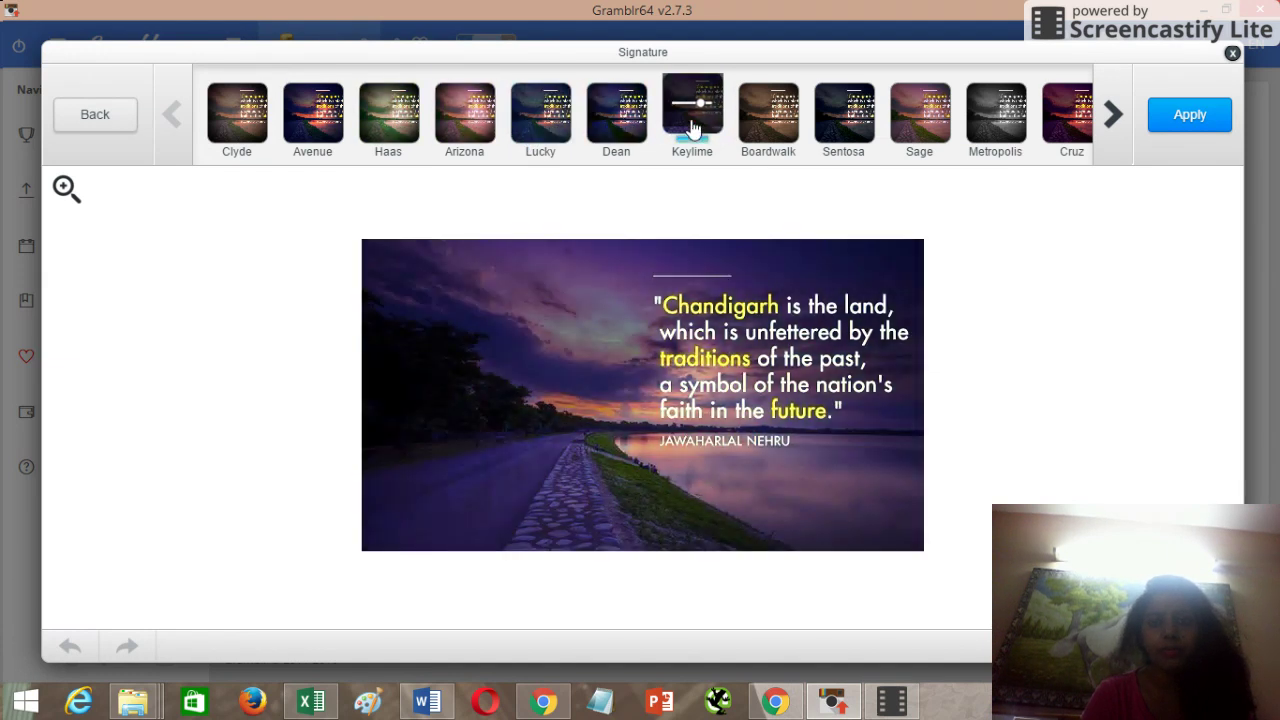
click(768, 118)
click(864, 121)
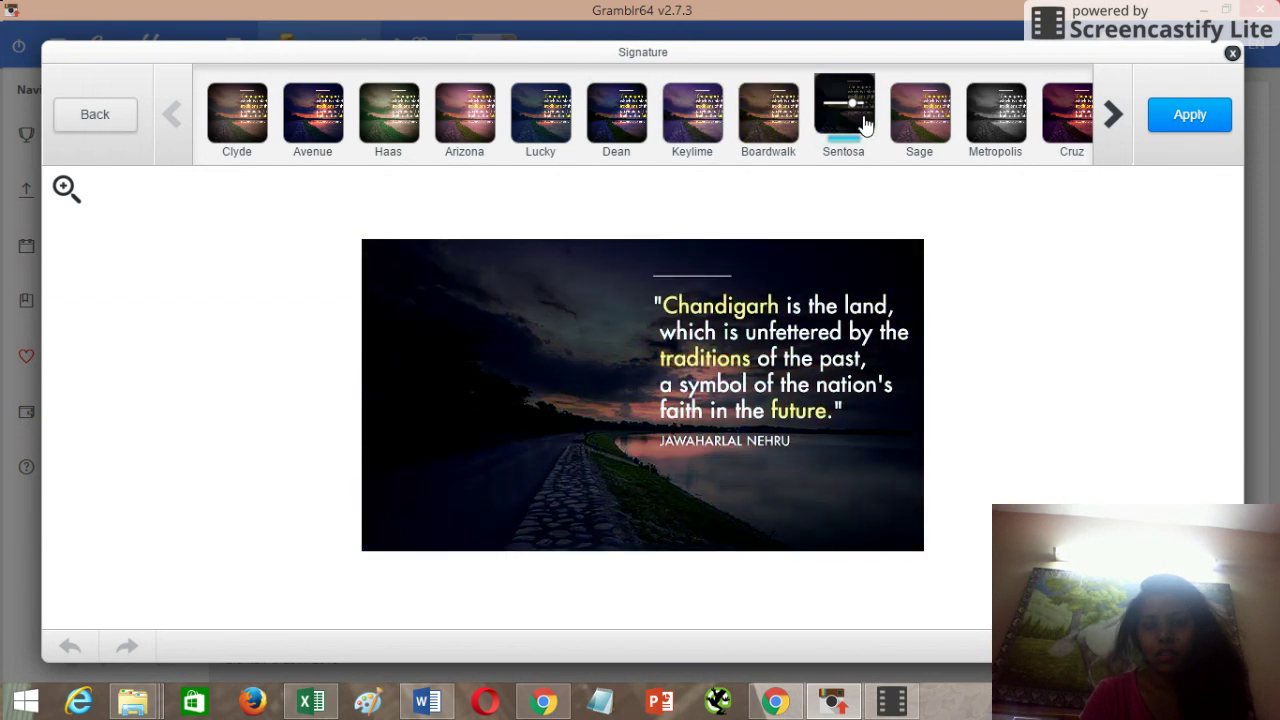
click(922, 122)
click(985, 122)
click(1058, 119)
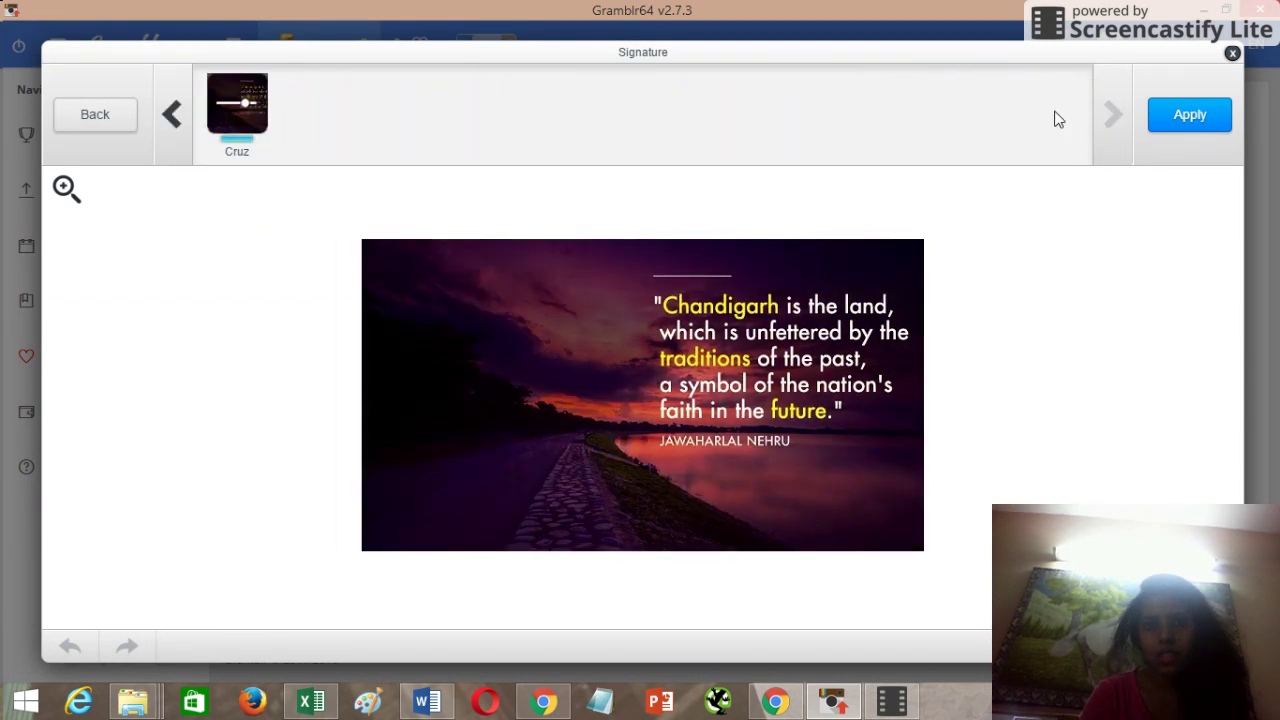
Step: Try Clyde, Avenue, Arizona and Lucky, then apply the Dean filter and save
click(168, 122)
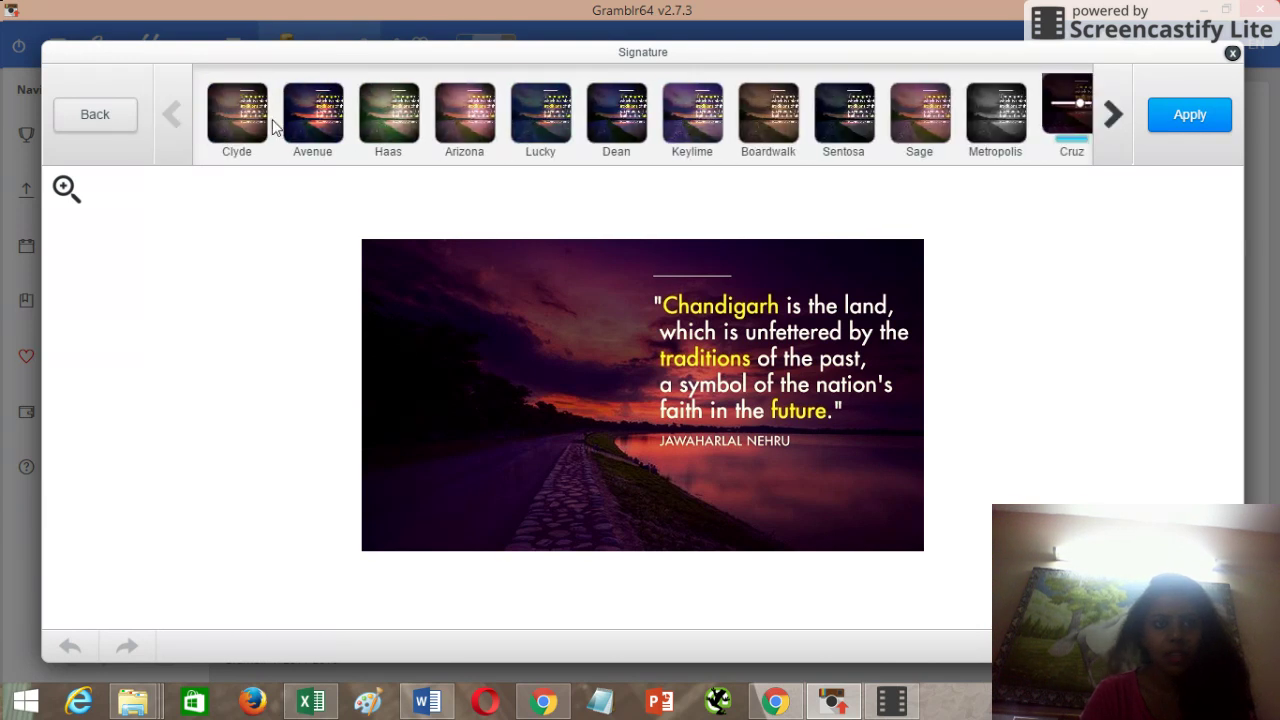
click(251, 126)
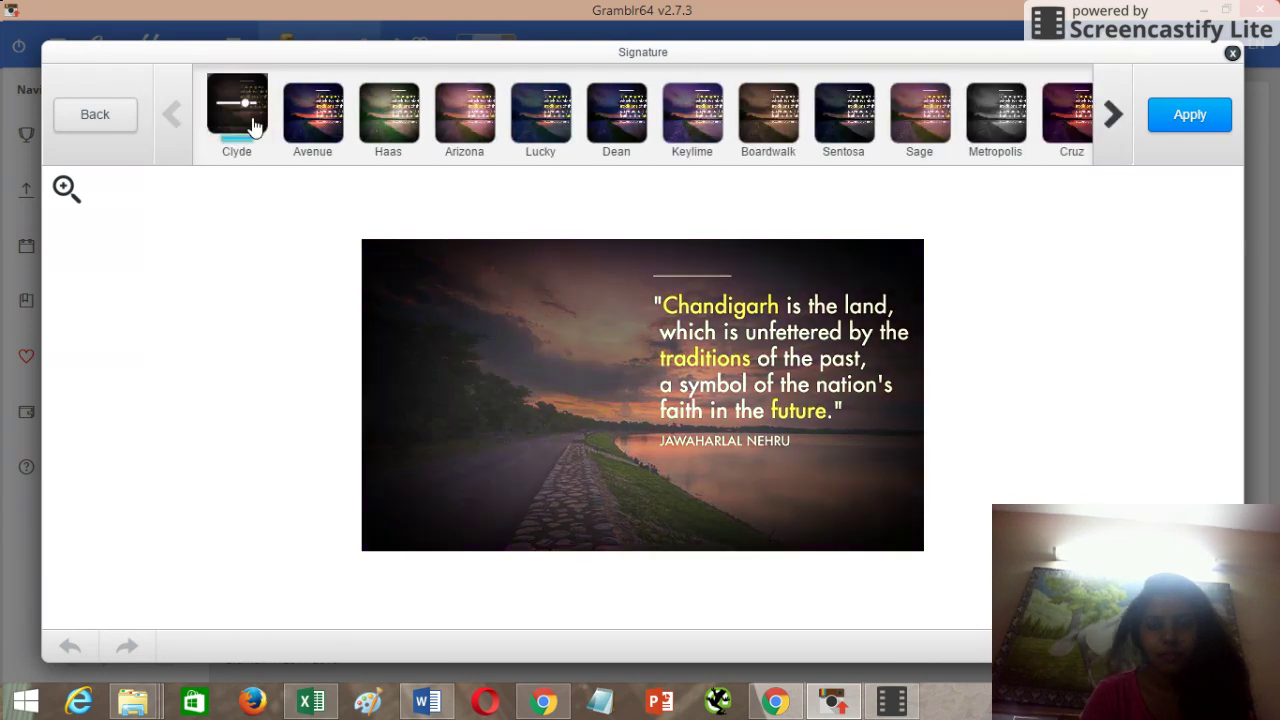
click(318, 124)
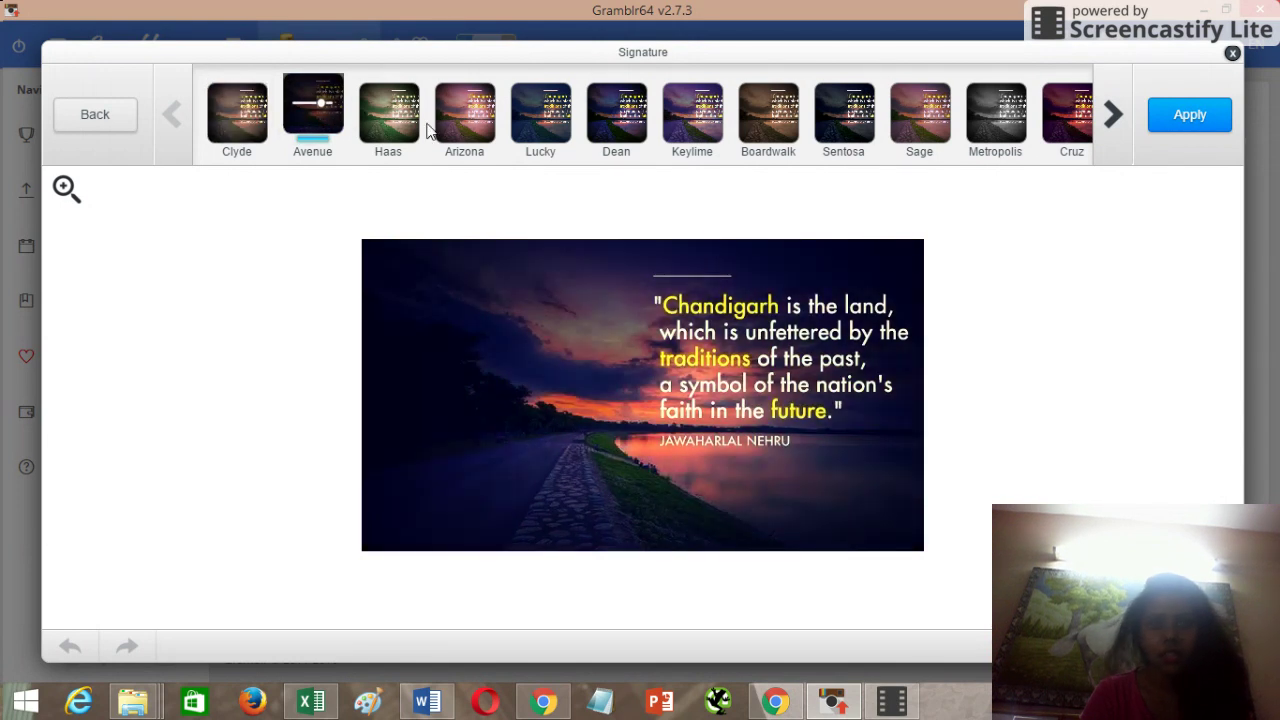
click(475, 122)
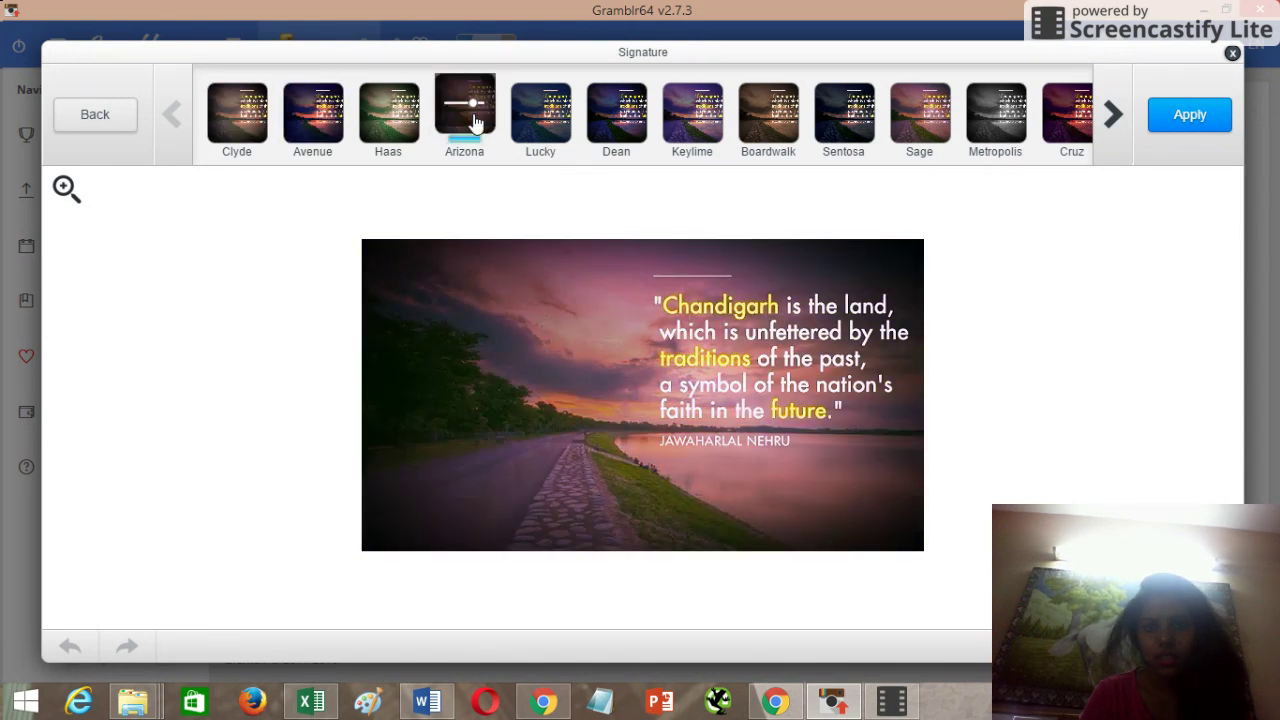
click(550, 124)
click(613, 119)
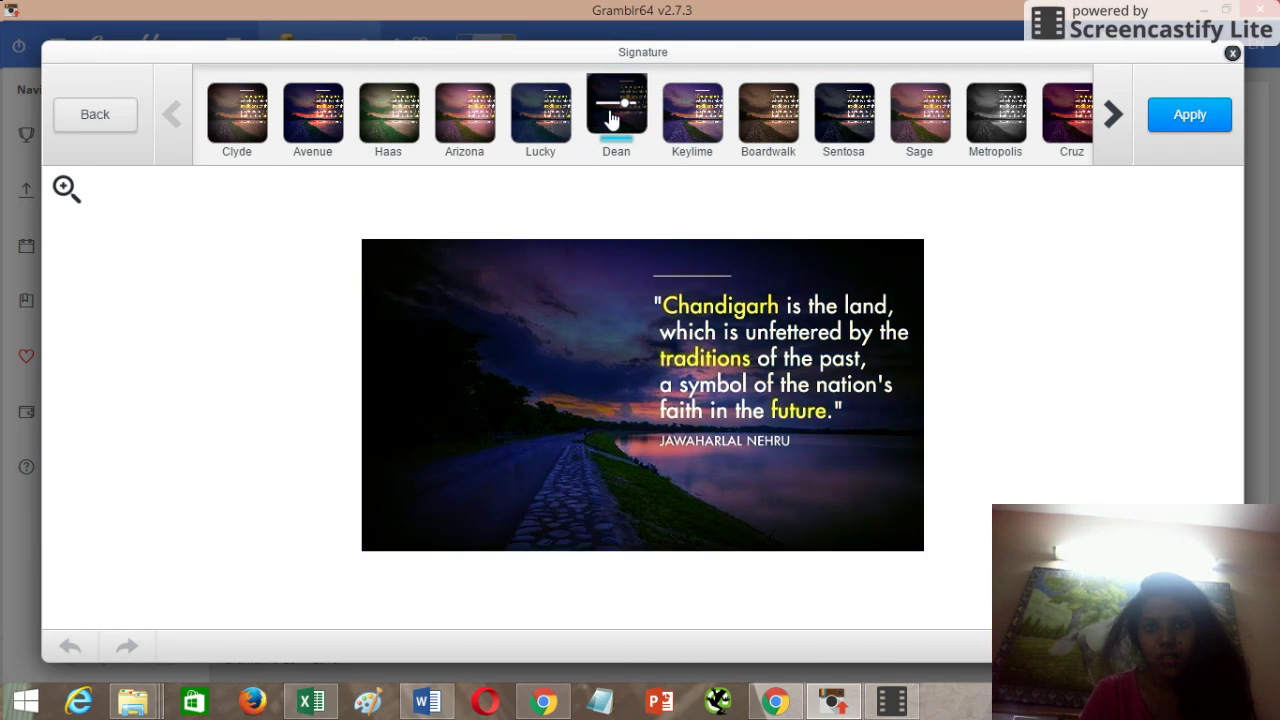
click(1187, 128)
click(1180, 118)
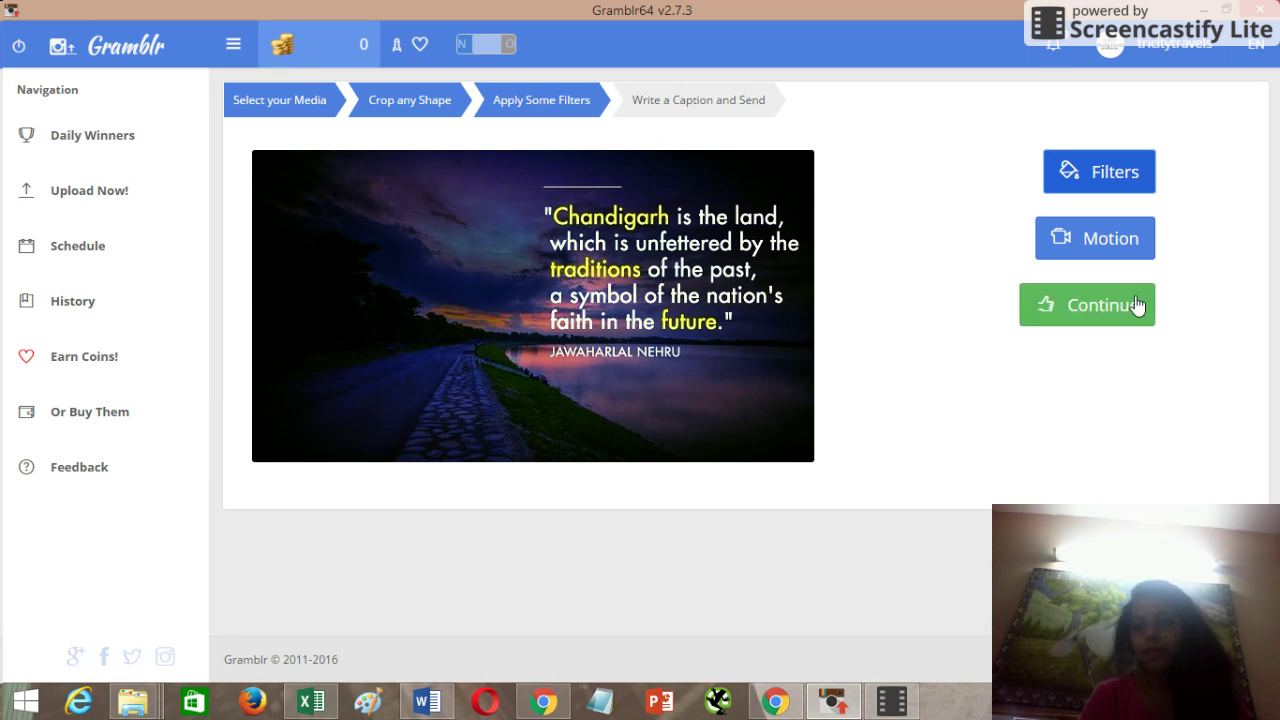
Step: Continue from Apply Some Filters to the Write a Caption and Send step
click(1116, 317)
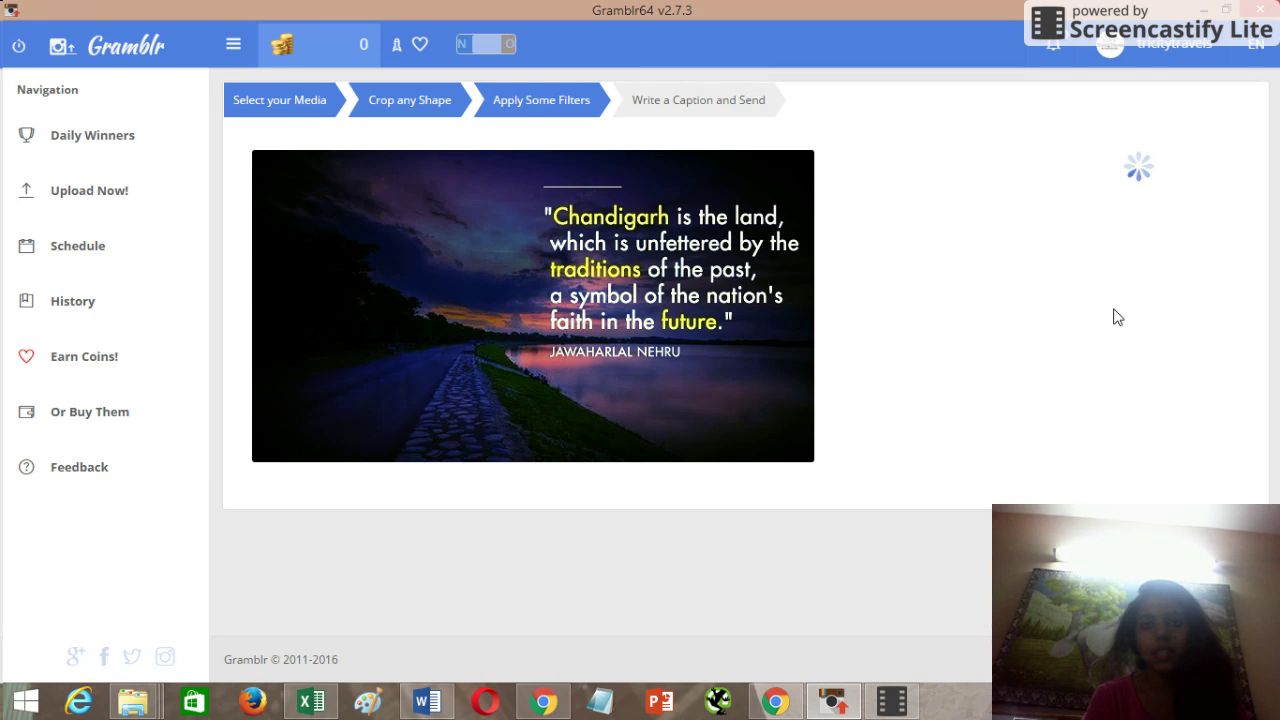
click(1116, 317)
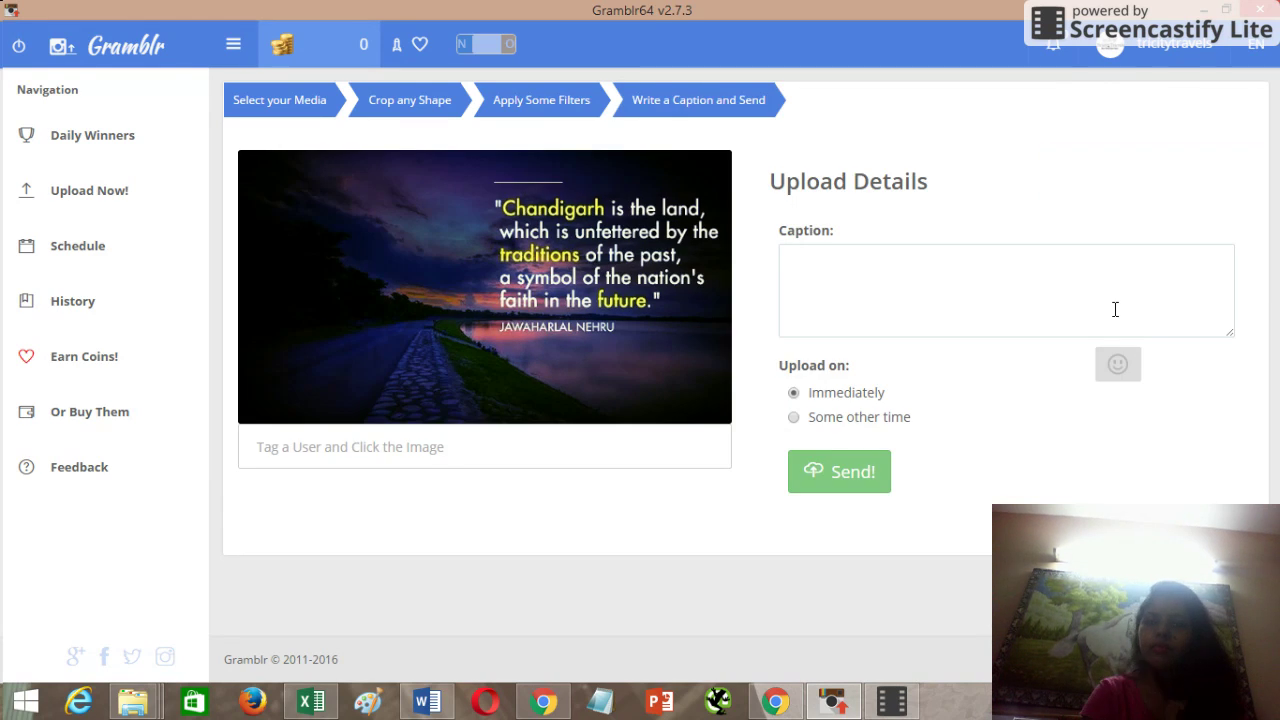
Step: Type the caption "#Chandigarh: A Symbol of the nation's faith in the #future."
click(1007, 316)
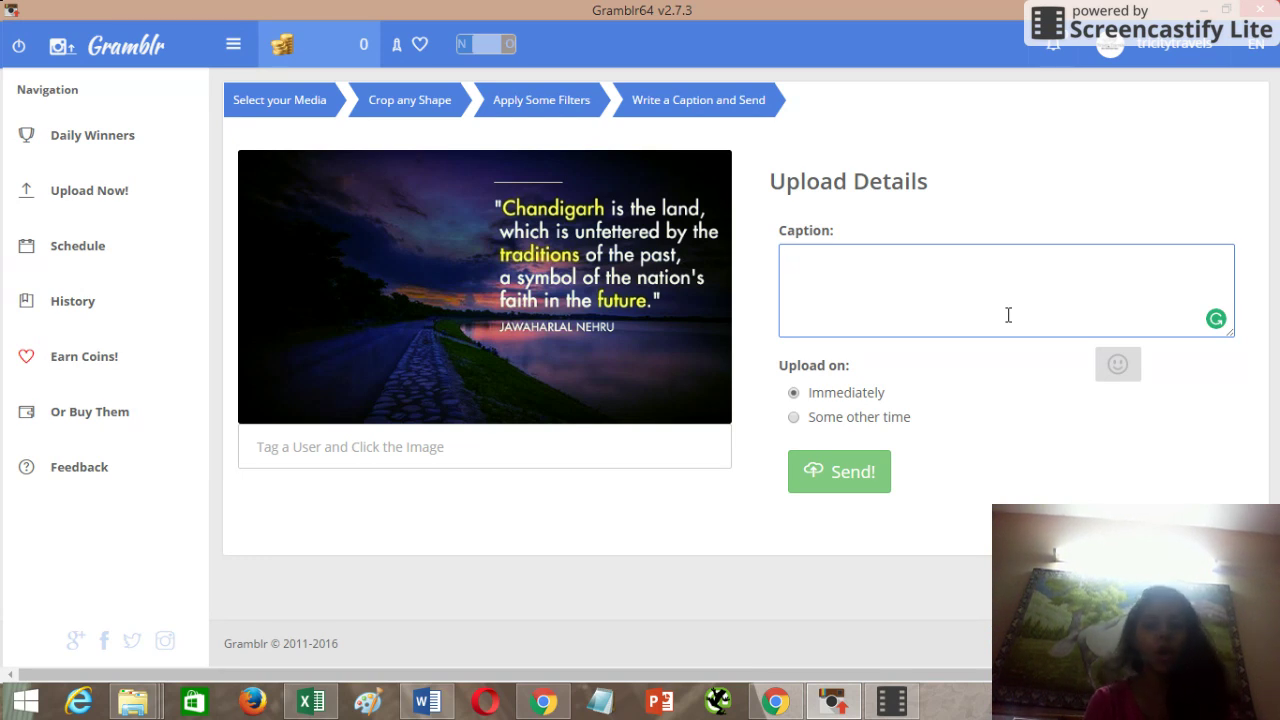
text(#Cha)
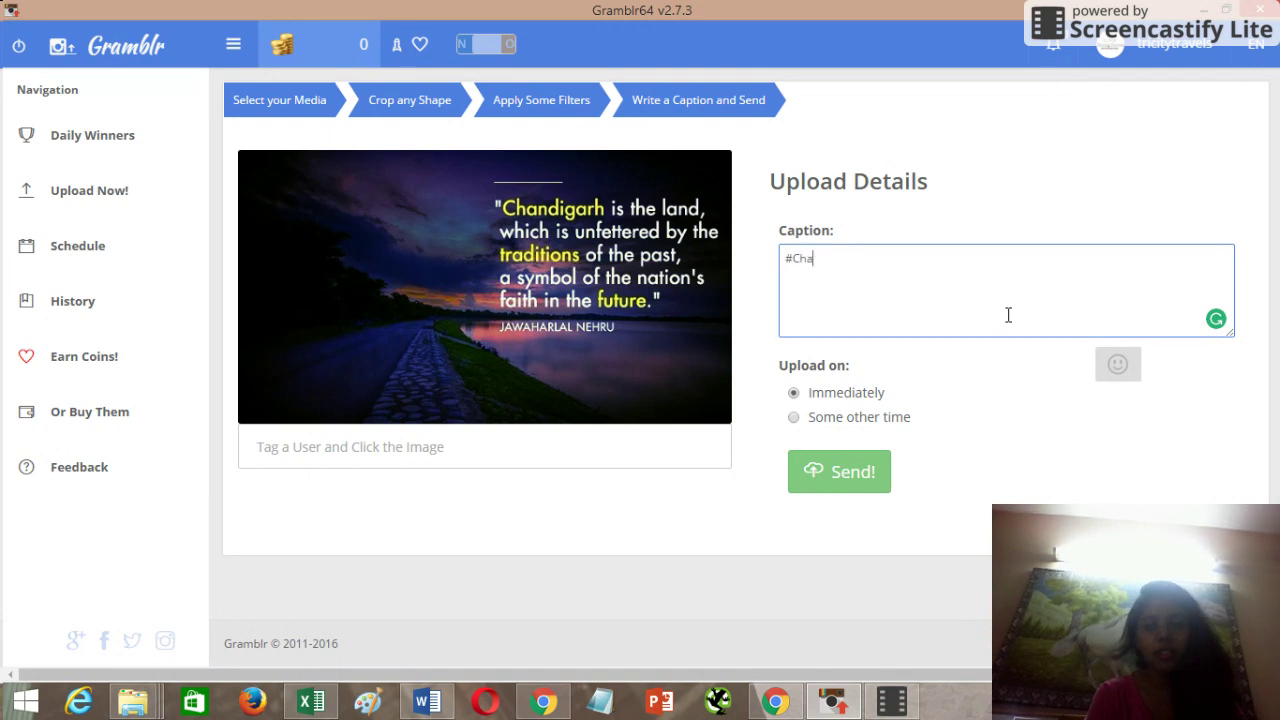
text(ndigarh)
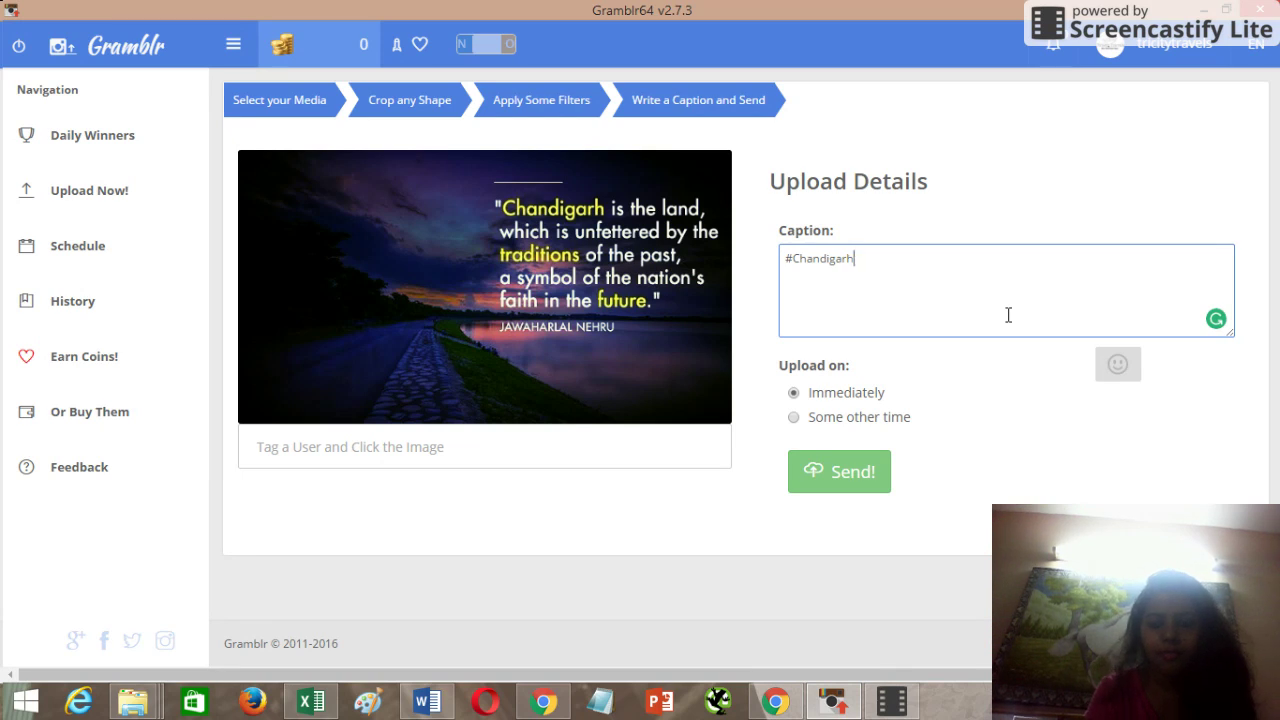
text(: )
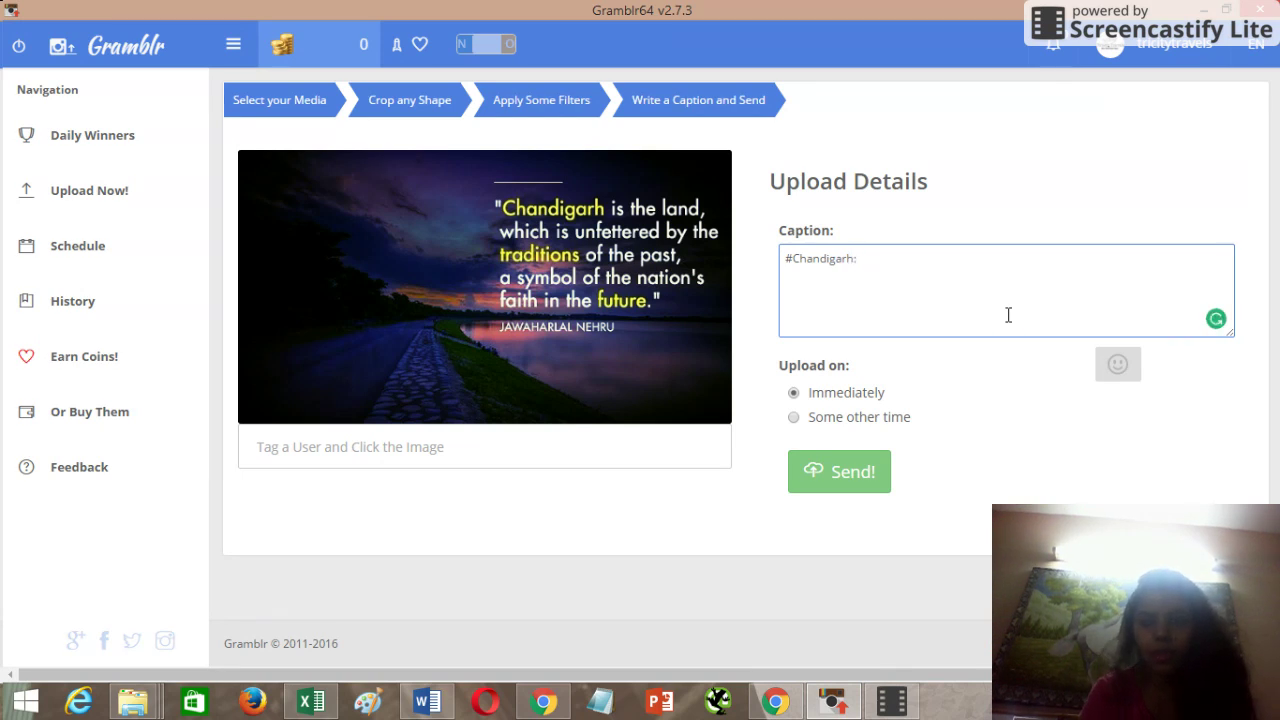
text(A Su)
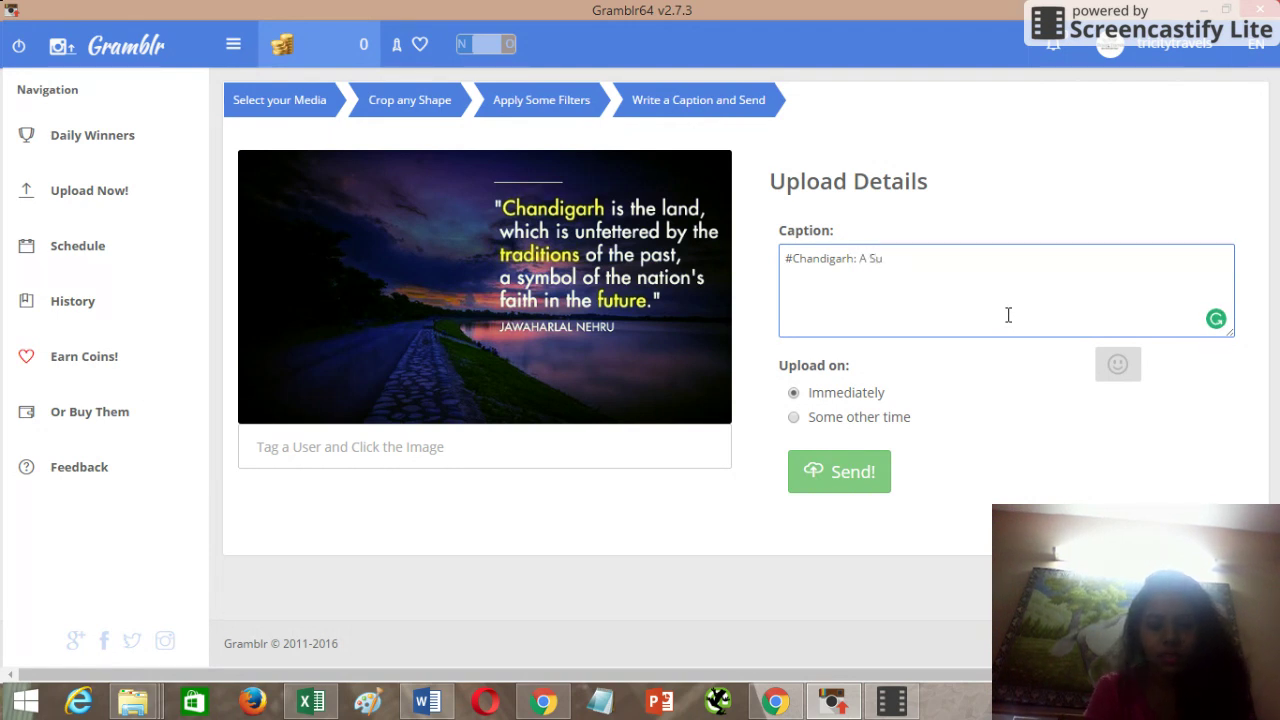
key(BackSpace)
text(ymbol o)
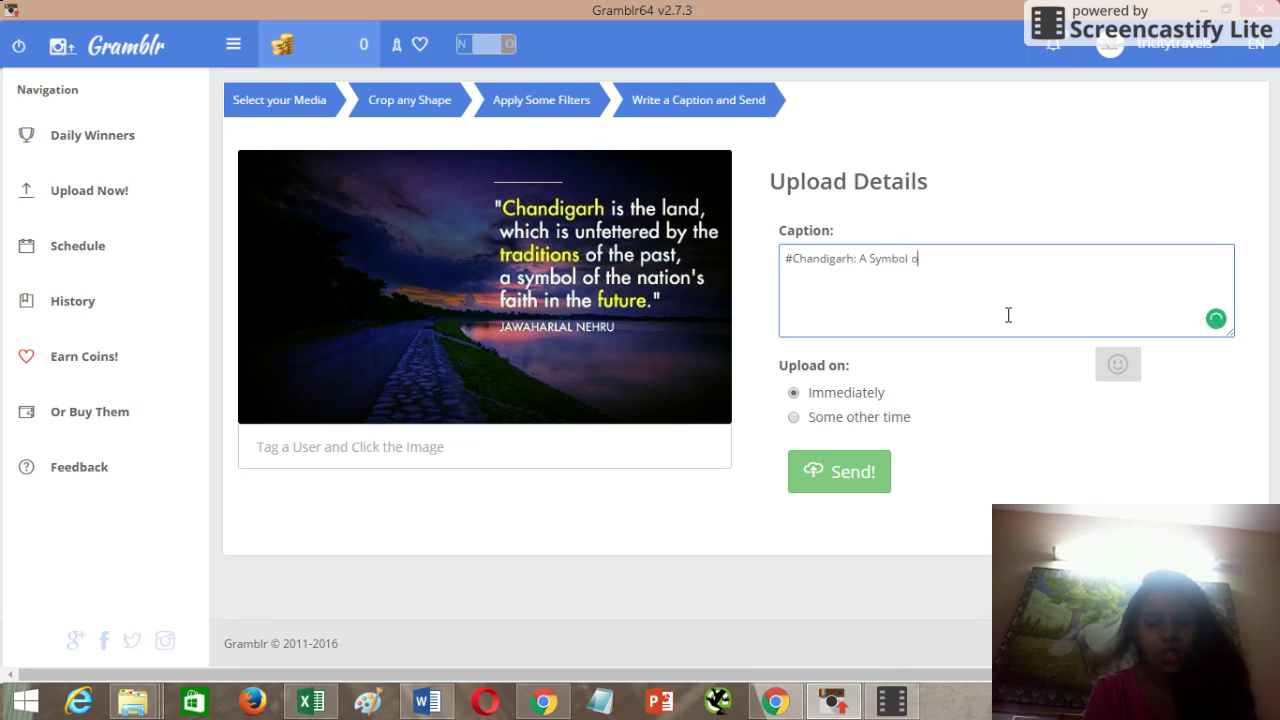
text(f the nations)
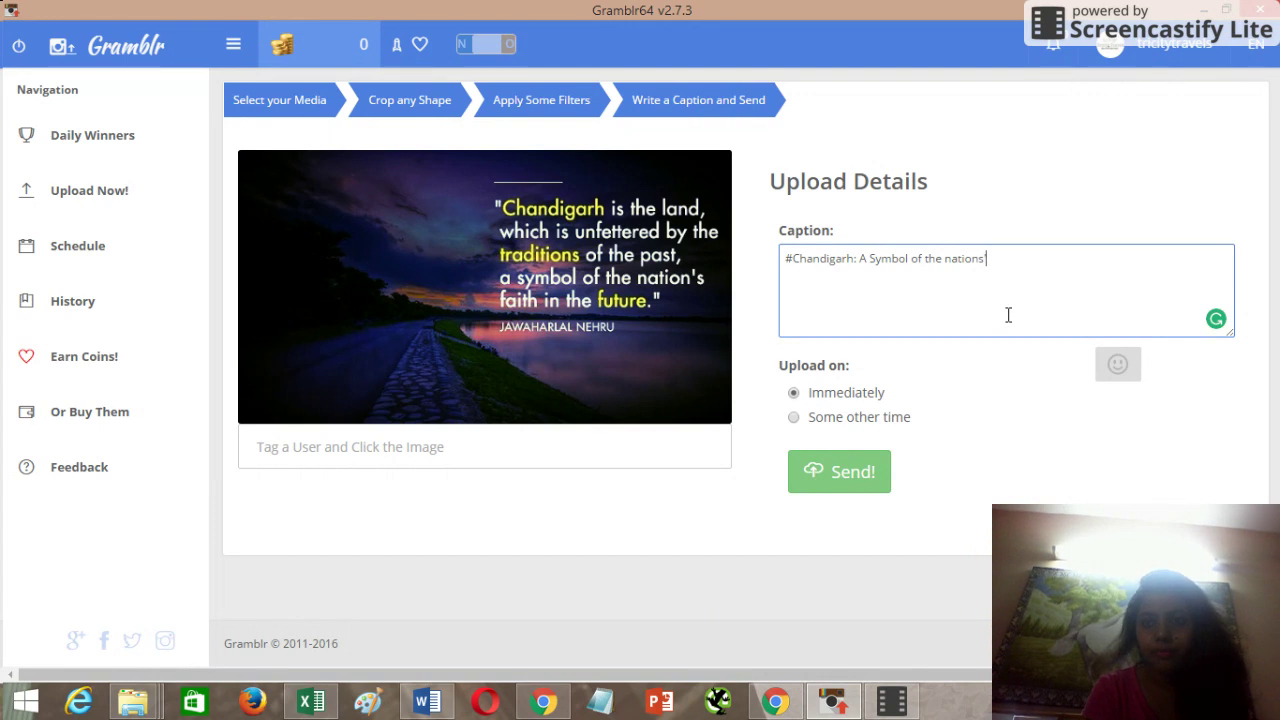
key(BackSpace)
text('s faith in the #future.)
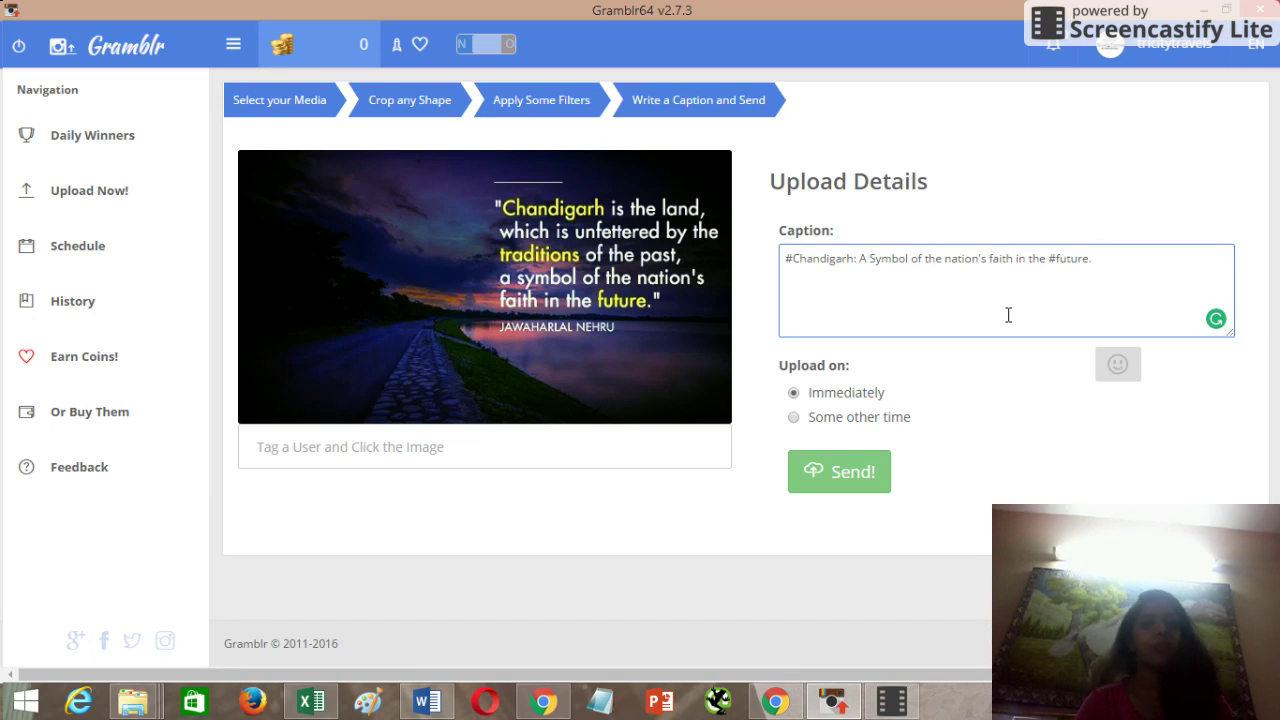
Step: Add a new line of hashtags: #tricity #chd #chandigarhcitybeautiful #citybeautiful
key(Return)
text(#tricity)
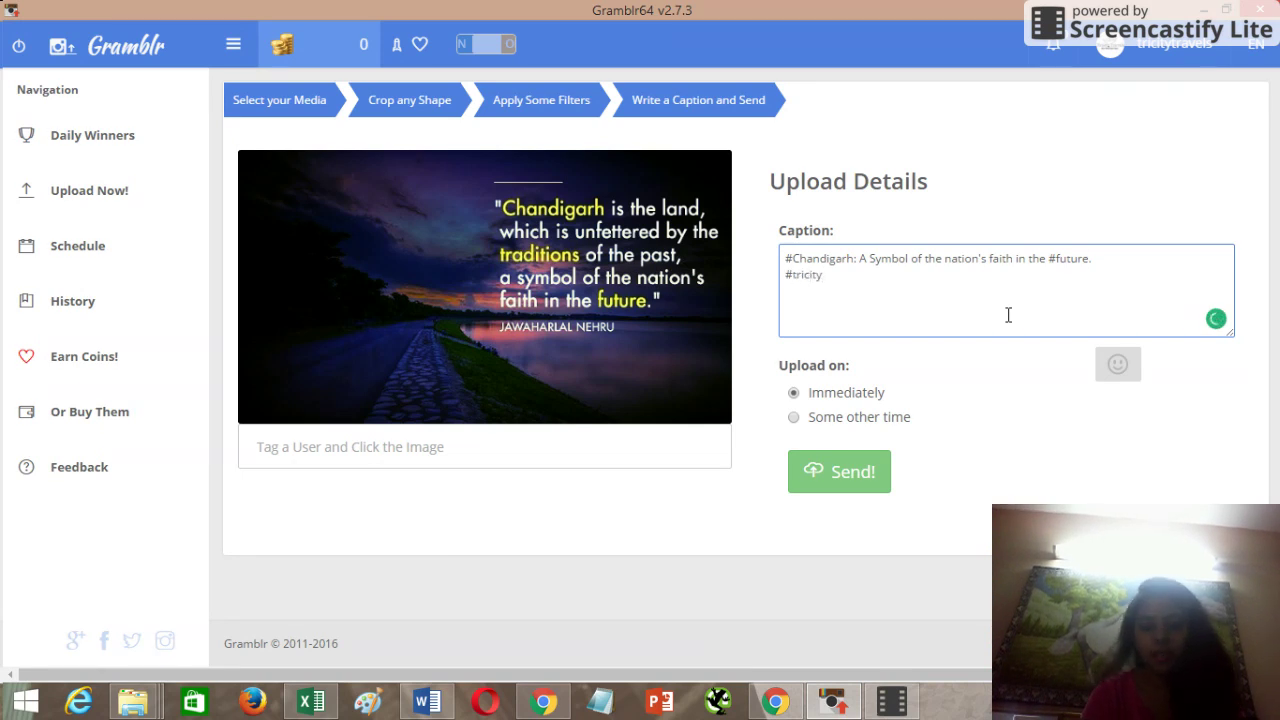
text( #chd)
text( #chndi)
text(garh)
key(BackSpace)
key(BackSpace)
key(BackSpace)
key(BackSpace)
key(BackSpace)
key(BackSpace)
key(BackSpace)
text(a)
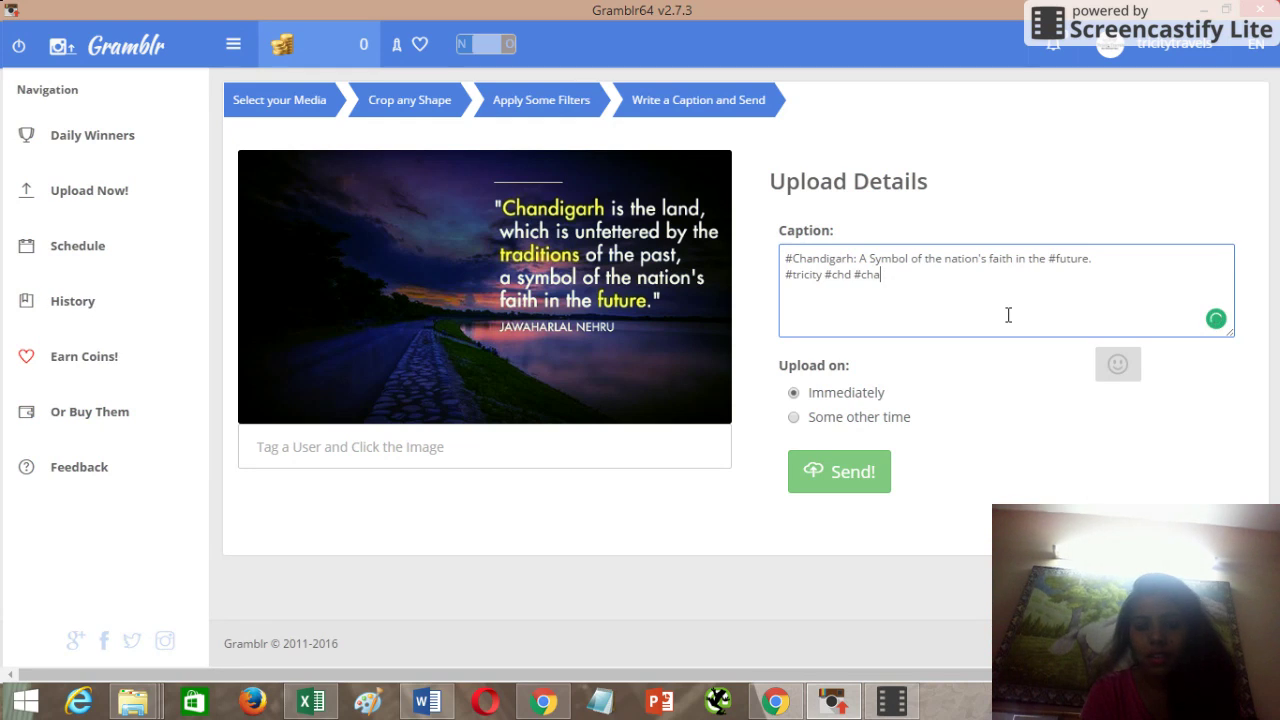
text(ndigarhcitybeautiful)
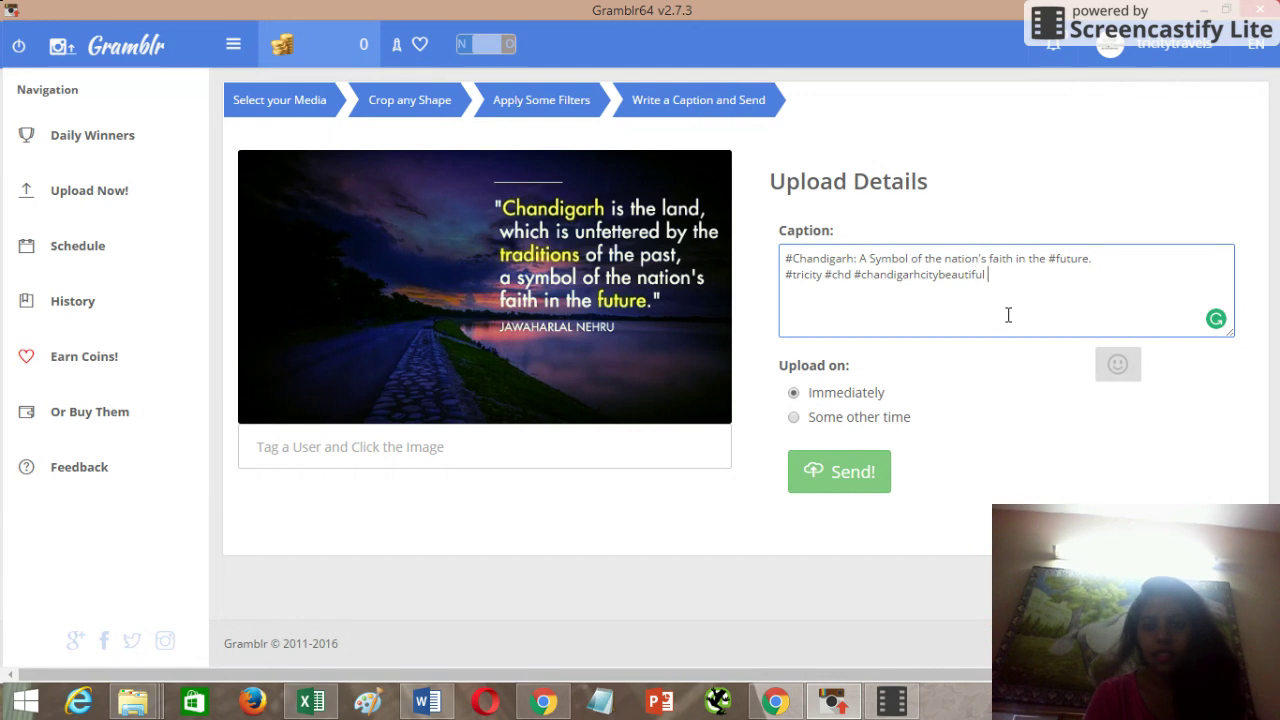
text( #my)
key(BackSpace)
text(citybeautiful)
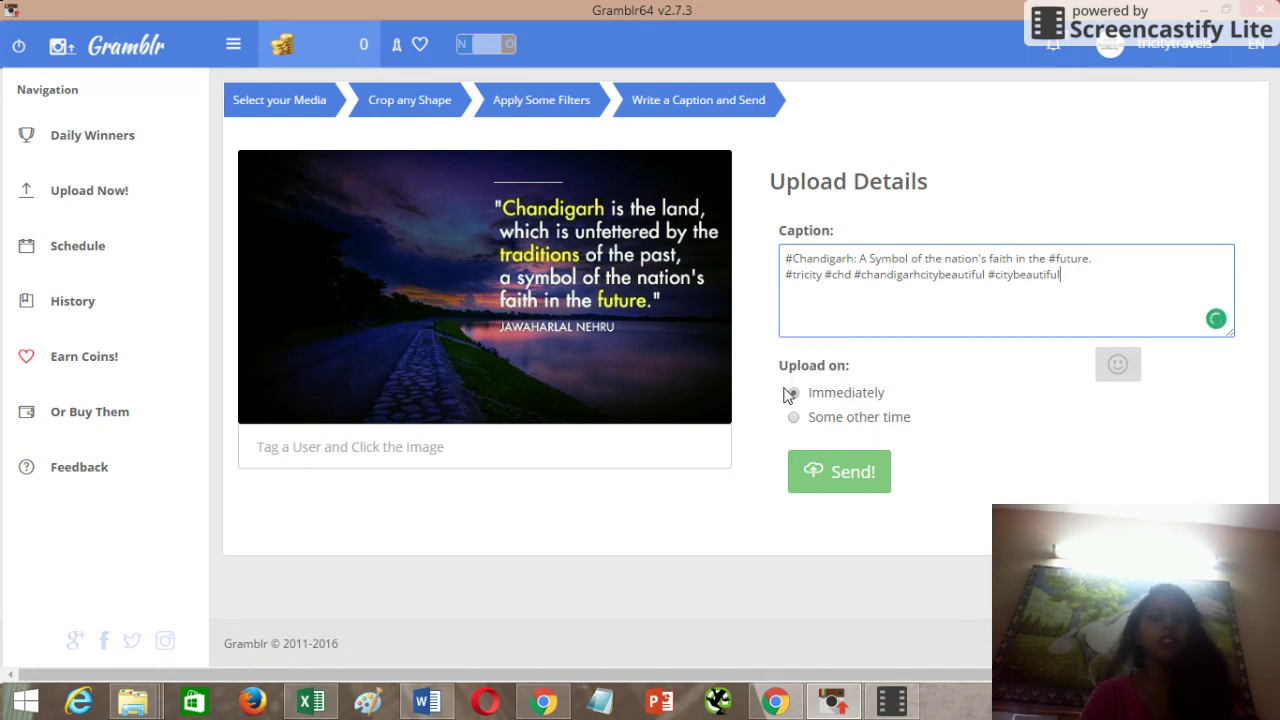
click(830, 420)
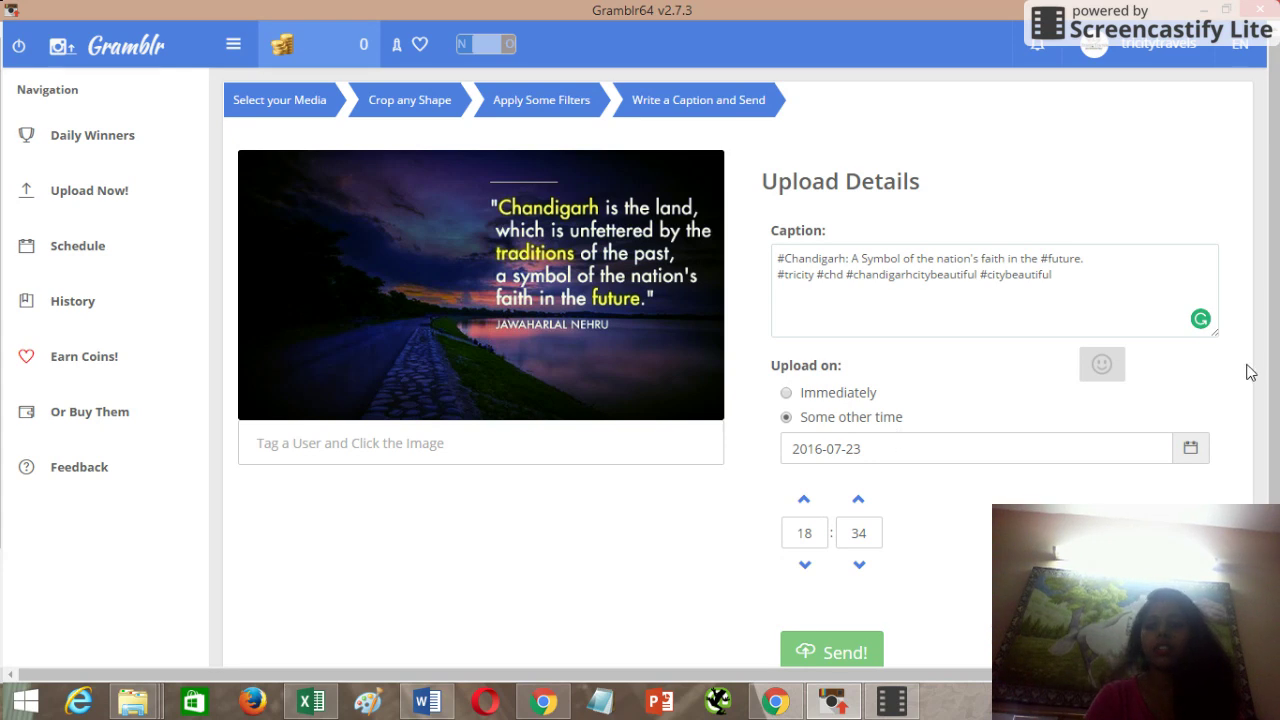
scroll(1278, 360, down, 1)
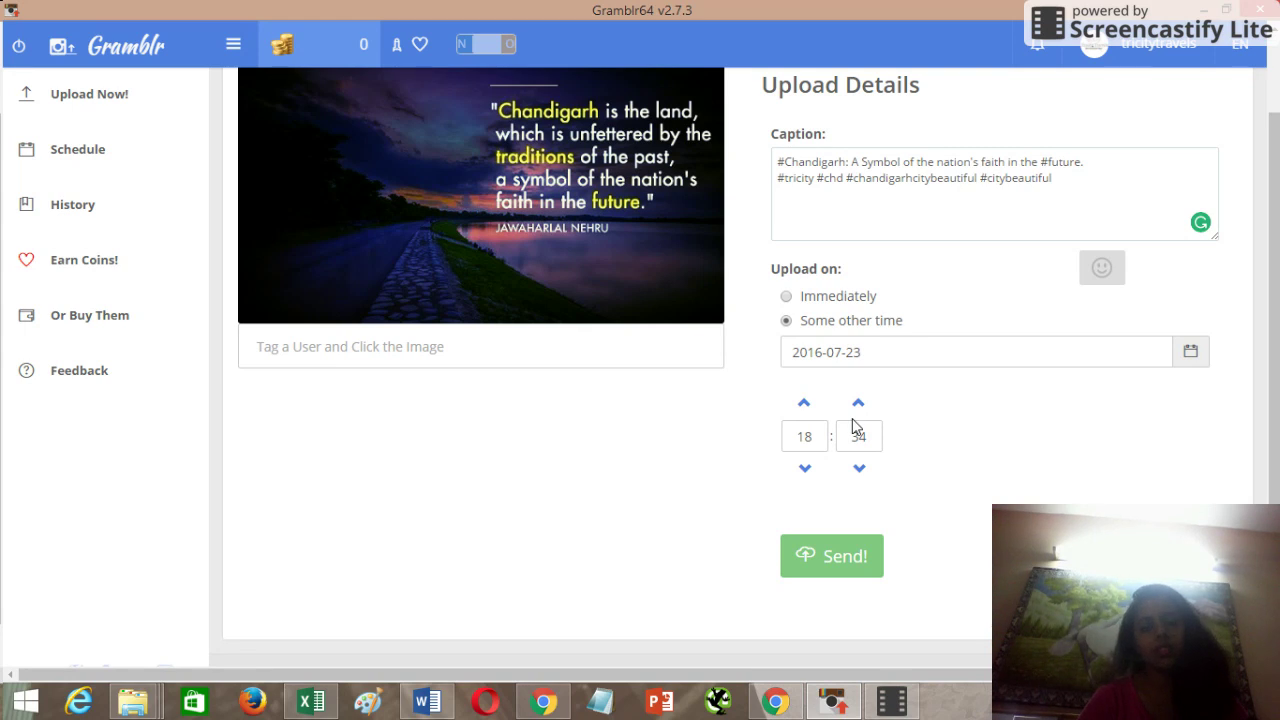
click(806, 302)
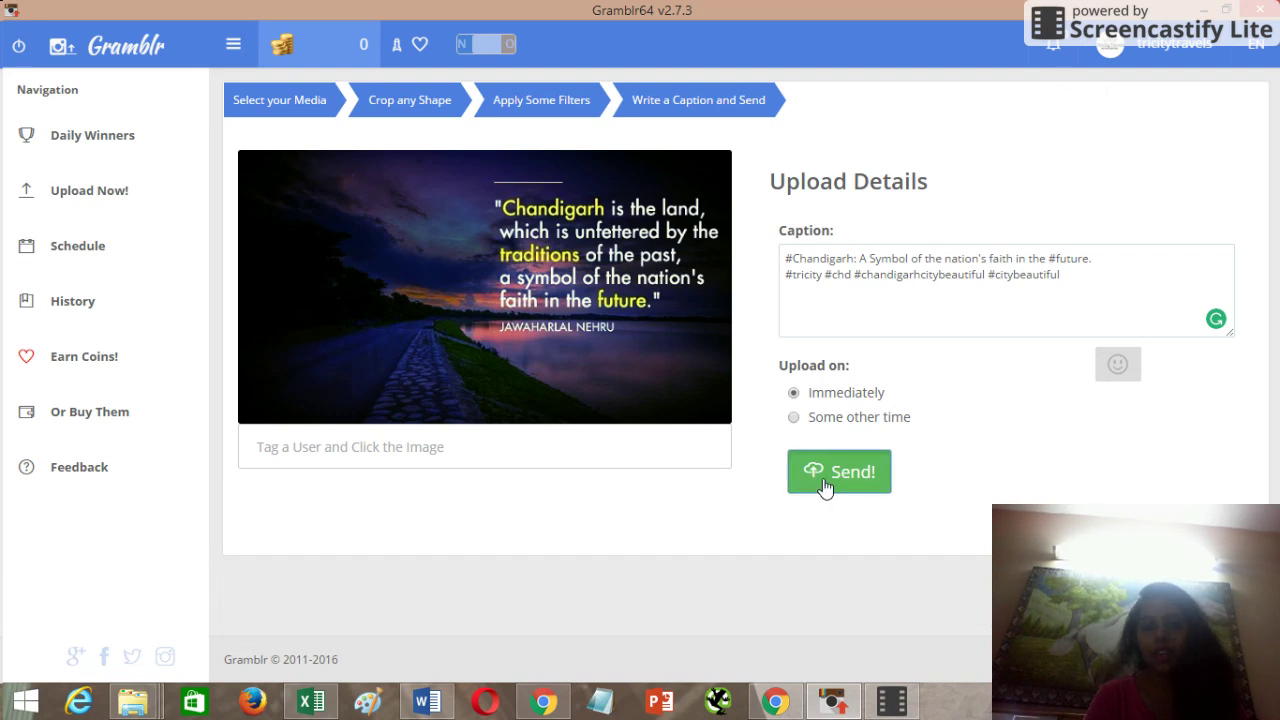
Step: Send the captioned photo to Instagram, then switch to the web browser after Upload Complete
click(826, 486)
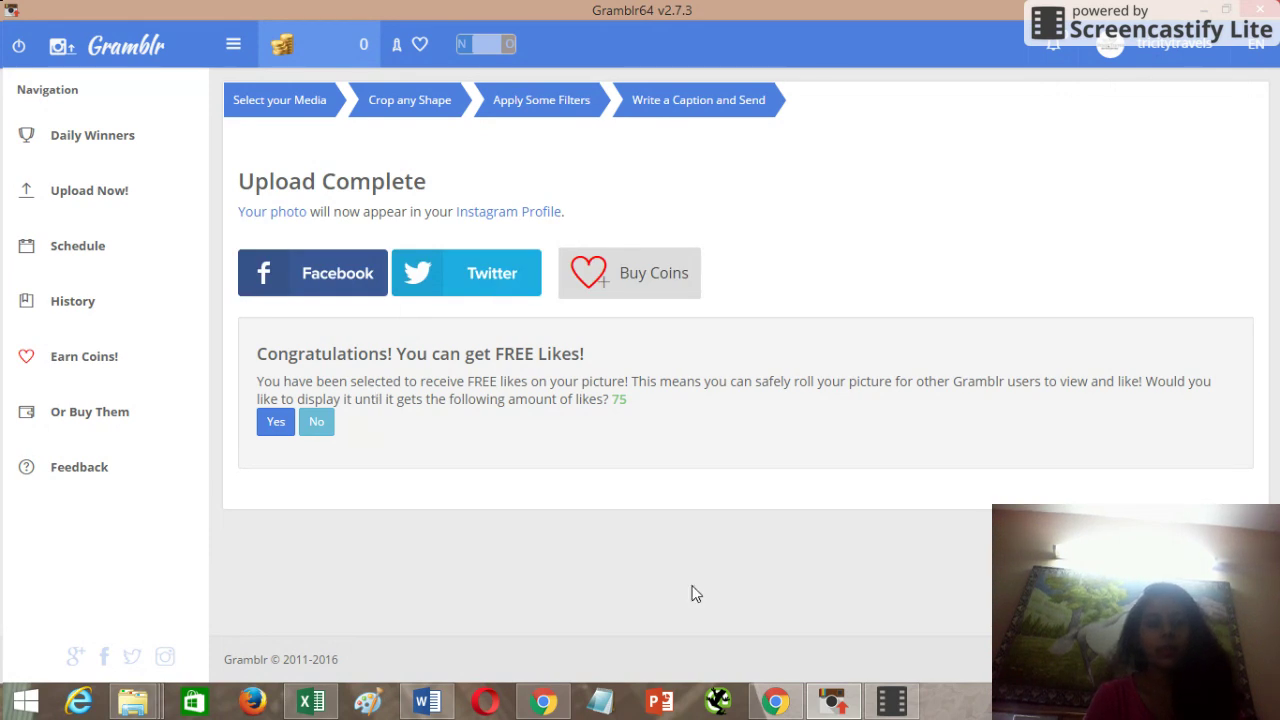
click(557, 708)
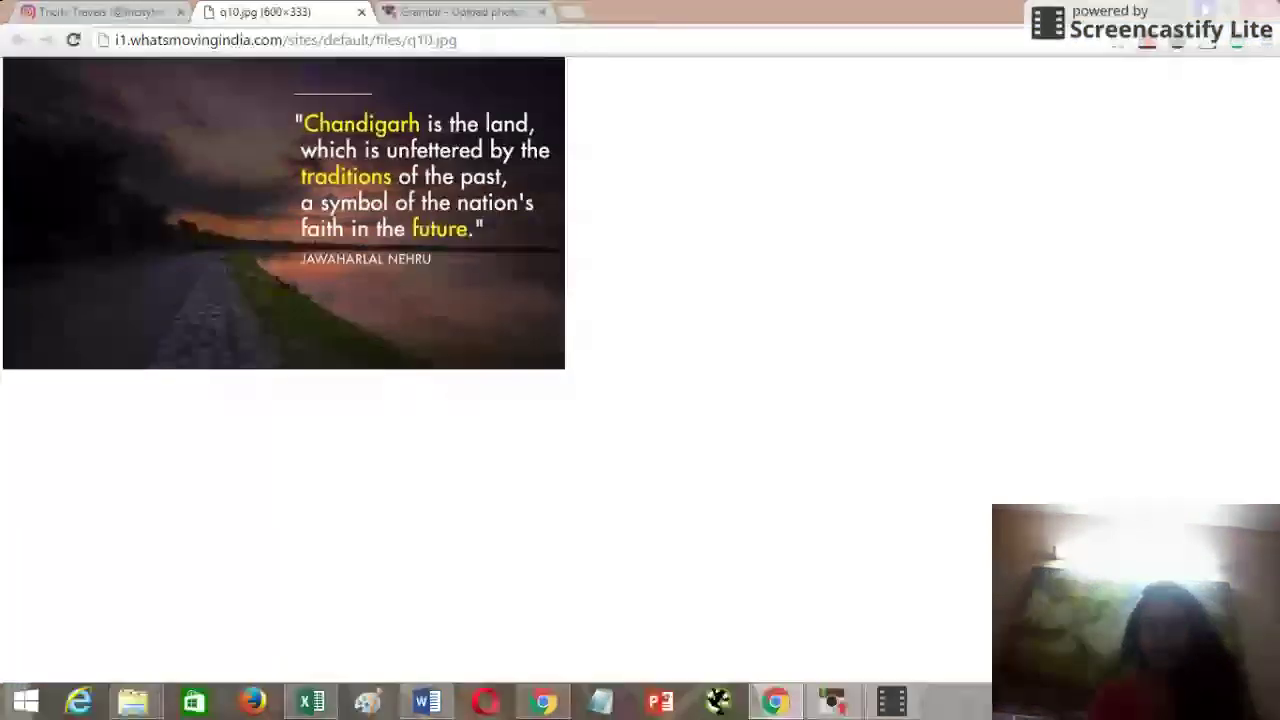
Step: Reload the tricitytravels profile, now at 60 posts, and open the new Chandigarh post
click(110, 12)
click(366, 37)
key(Return)
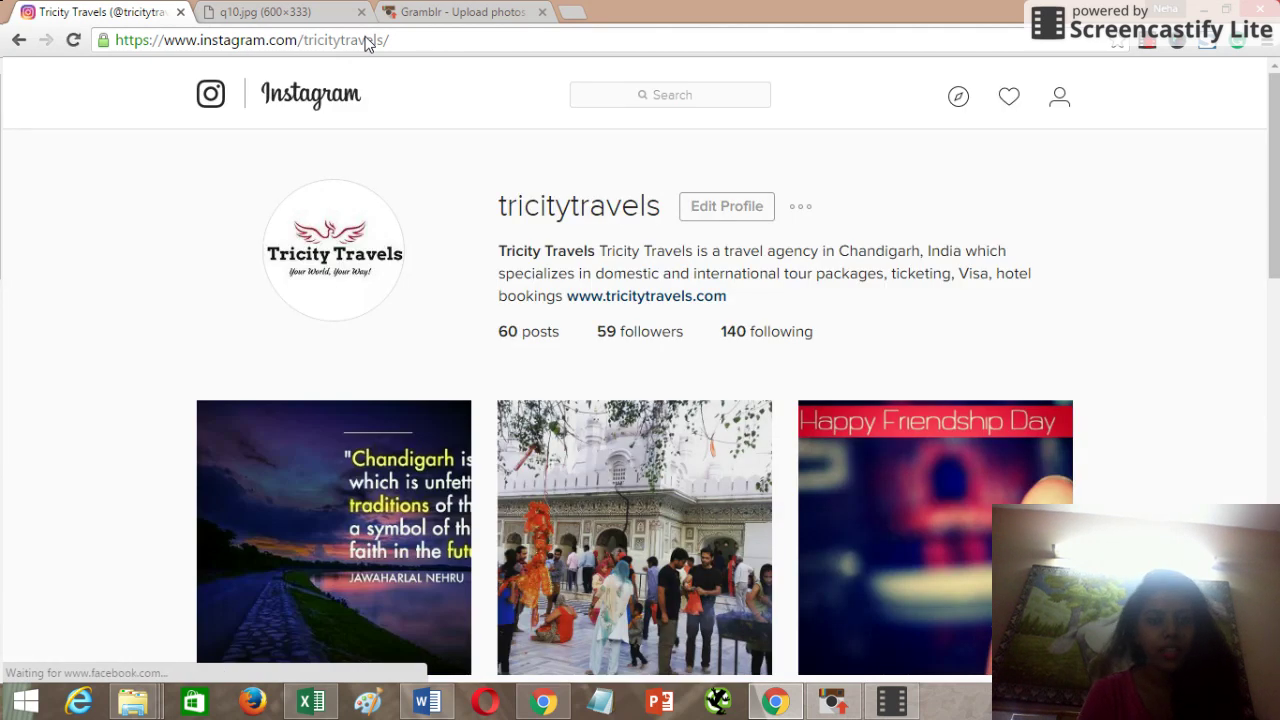
click(288, 509)
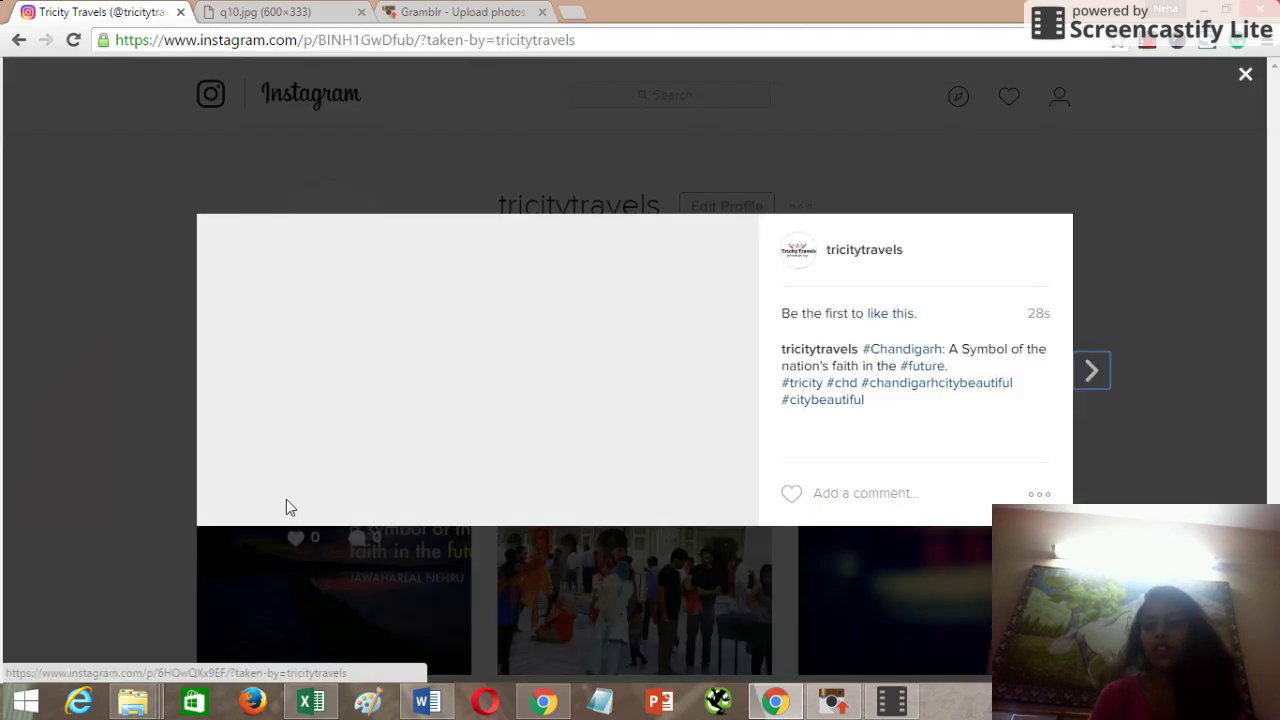